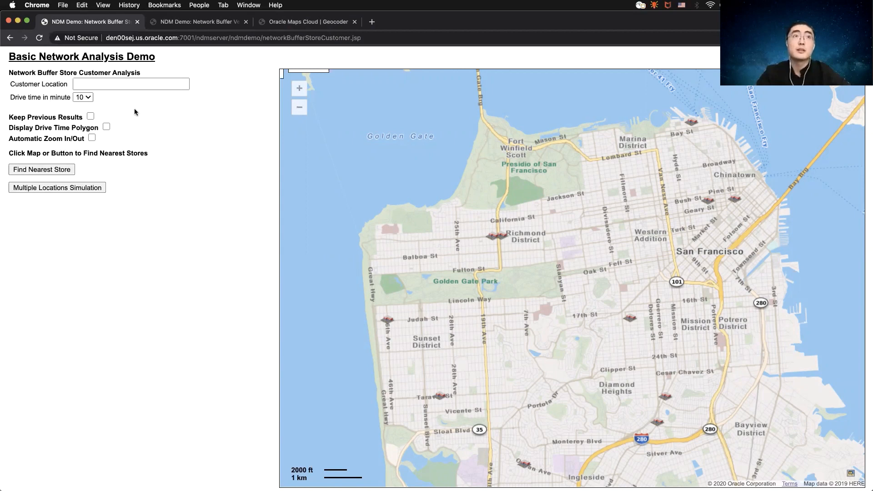
Set the customer location to -122.41595,37.80913 and leave the drive time at 10 minutes.
left_click(125, 85)
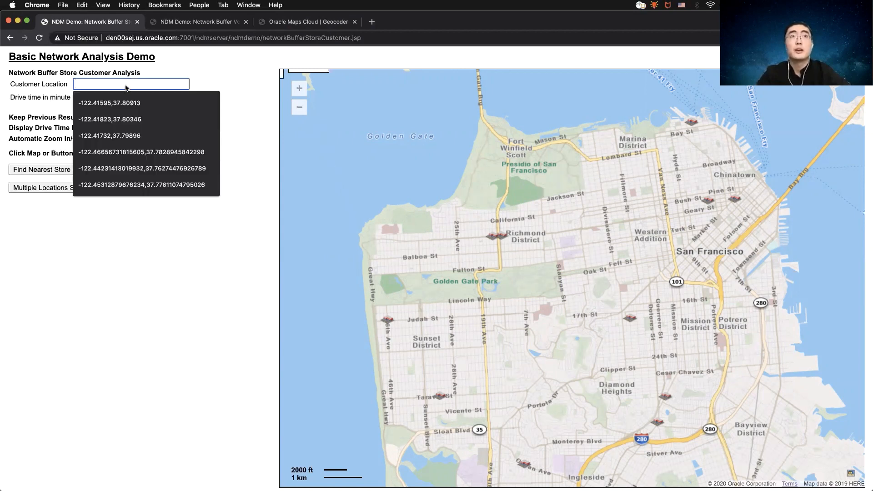
left_click(120, 103)
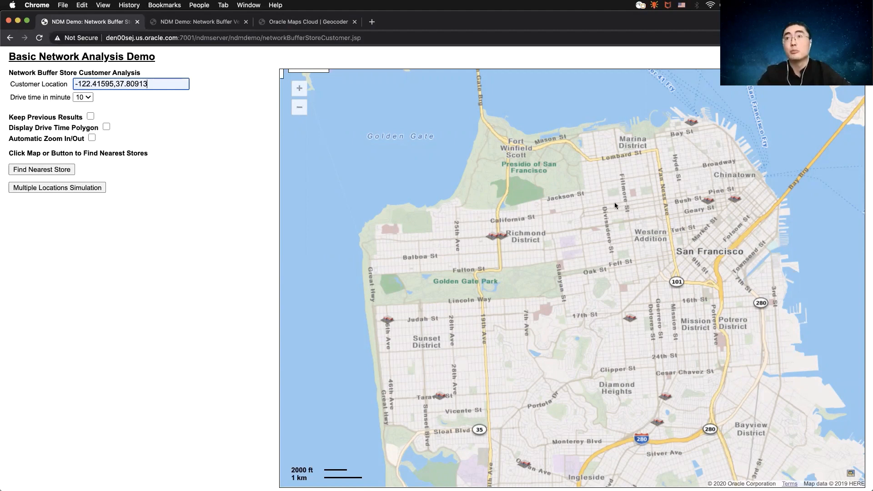
left_click(85, 98)
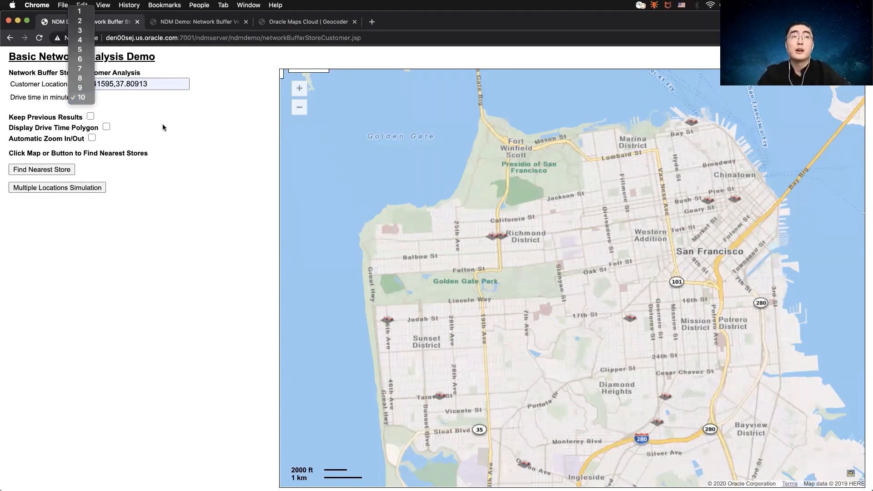
left_click(206, 161)
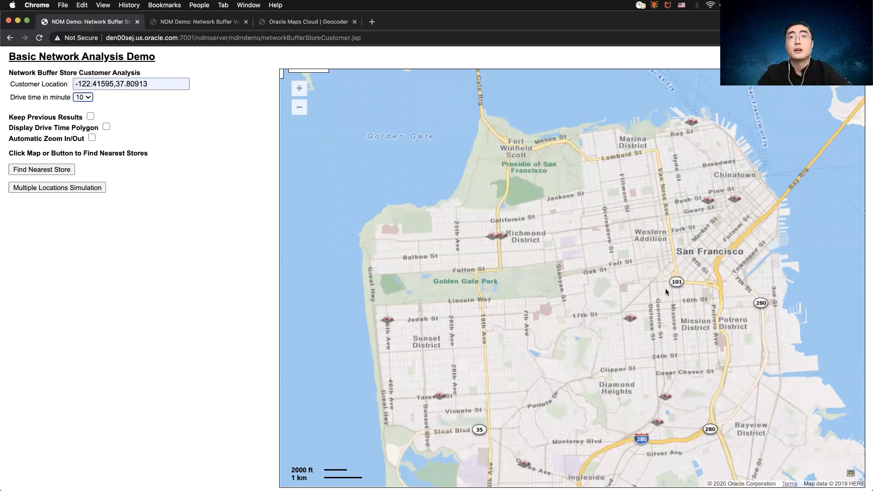
Find the stores within a 10-minute drive of a map point in Western Addition and review the store table and SQL queries.
left_click_drag(638, 230, 637, 230)
left_click(638, 231)
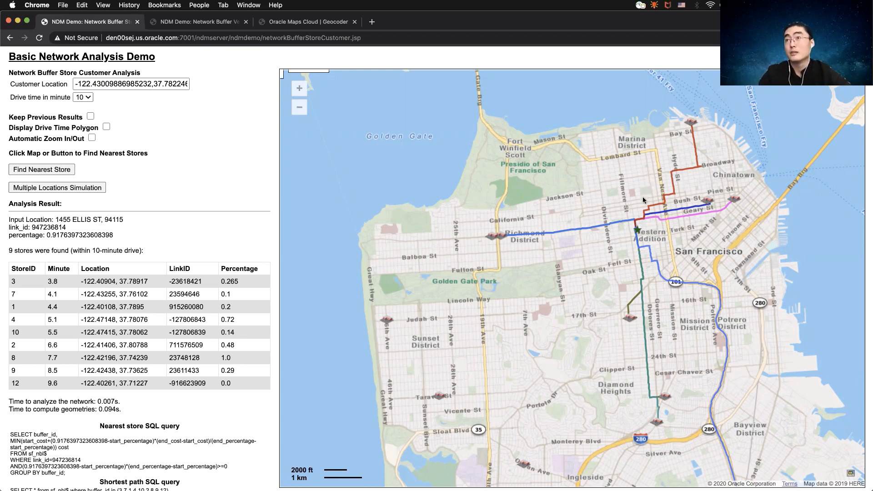
mouse_move(640, 222)
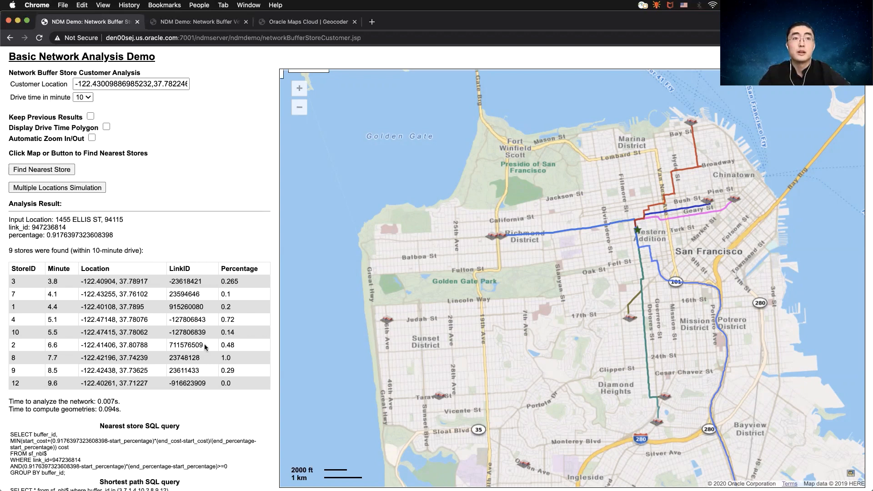
scroll(203, 344, "down", 1)
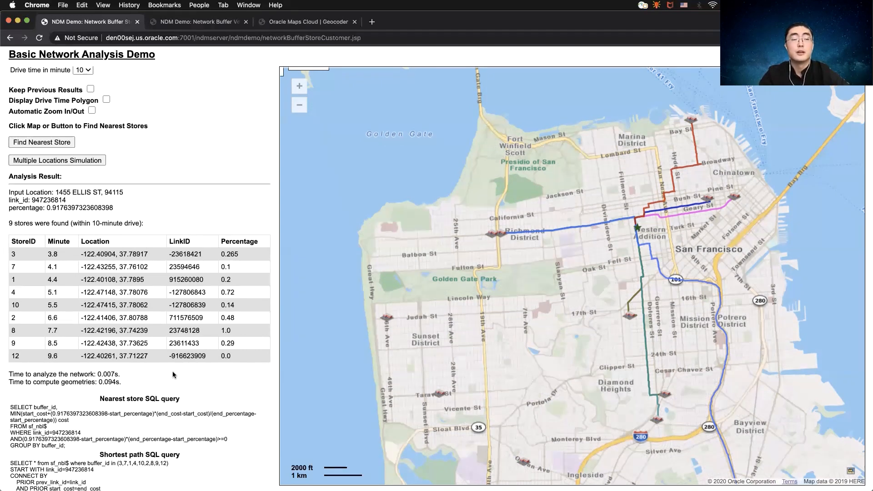
scroll(172, 371, "down", 1)
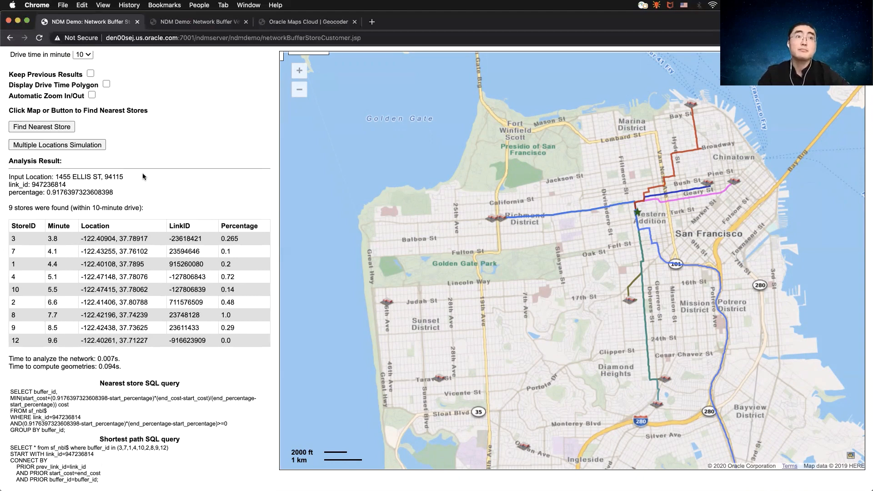
scroll(144, 141, "up", 2)
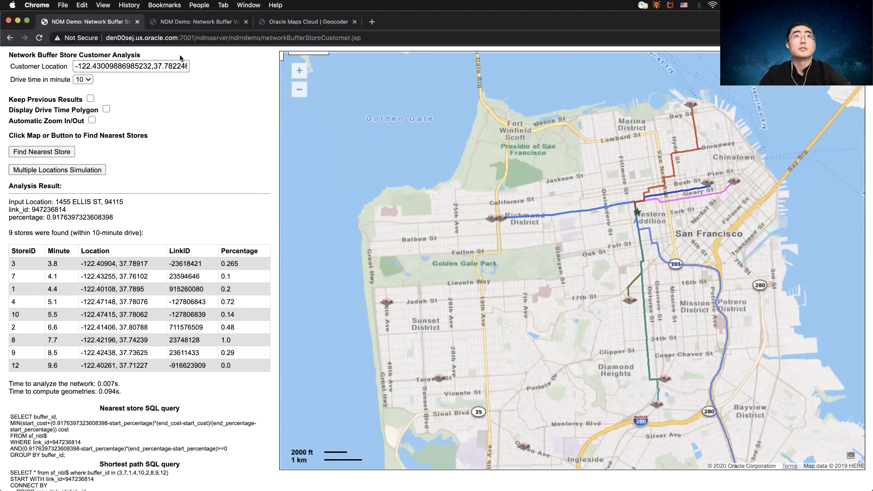
Switch to the vehicle tracking demo, display Route 102 on the map, and return to Route 101.
left_click(197, 25)
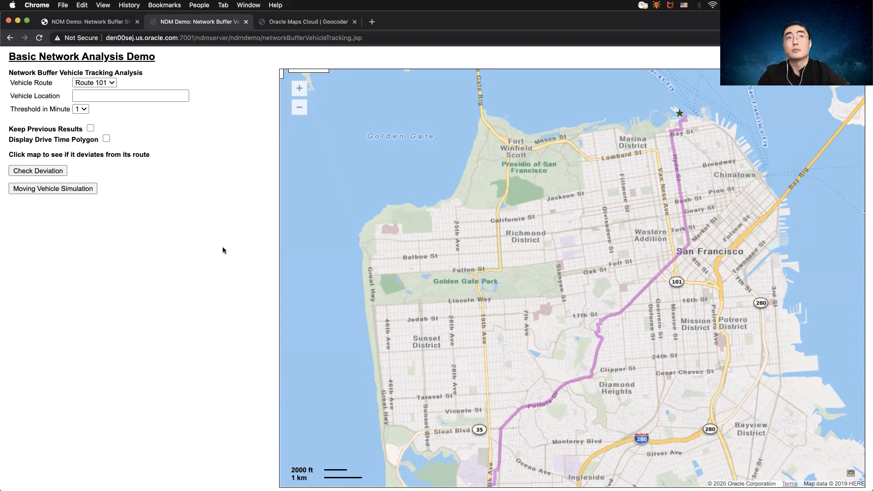
left_click(108, 84)
left_click(105, 92)
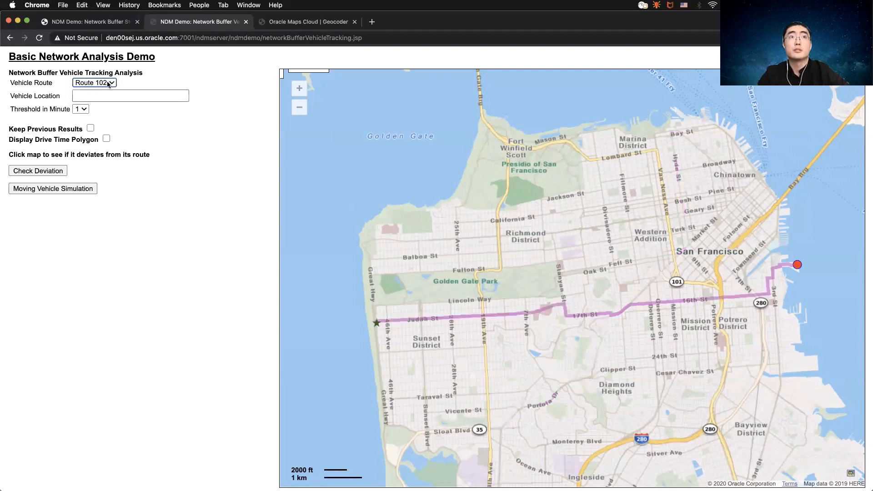
left_click(109, 83)
left_click(105, 75)
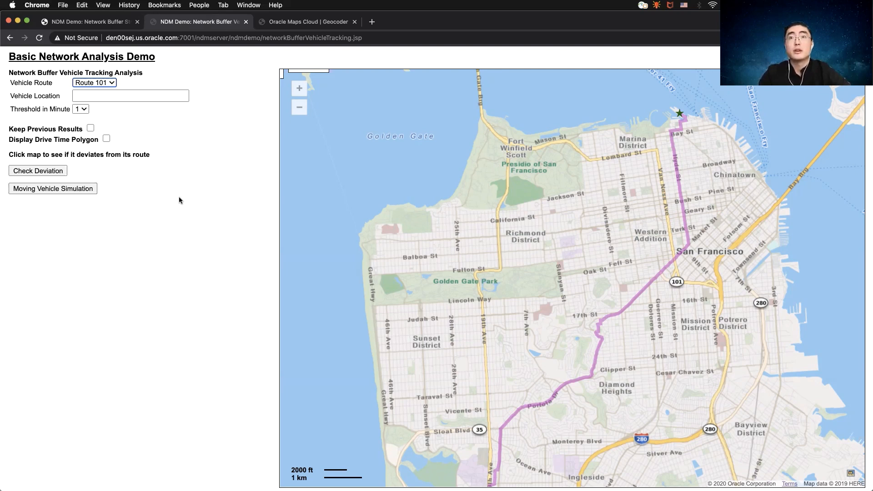
Check Route 101 deviation at a point near Geary Blvd, then enable the drive time polygon and check three more points on and off the route.
left_click(572, 228)
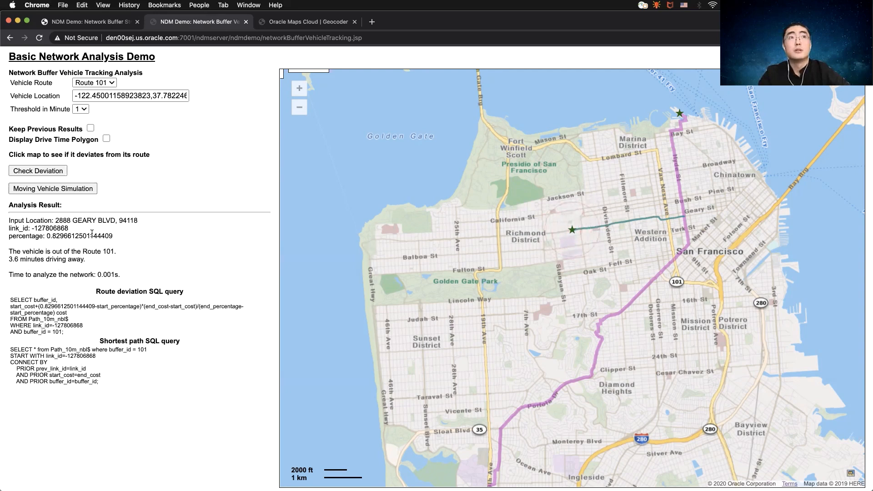
left_click(106, 138)
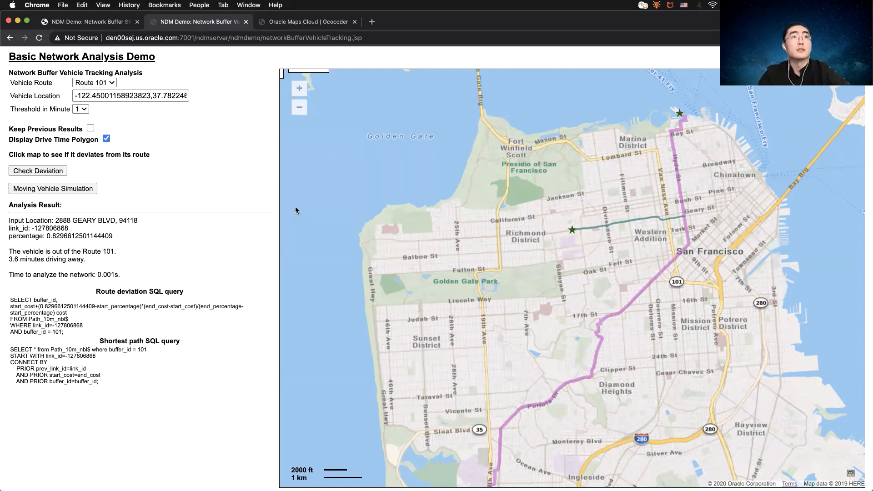
left_click(593, 162)
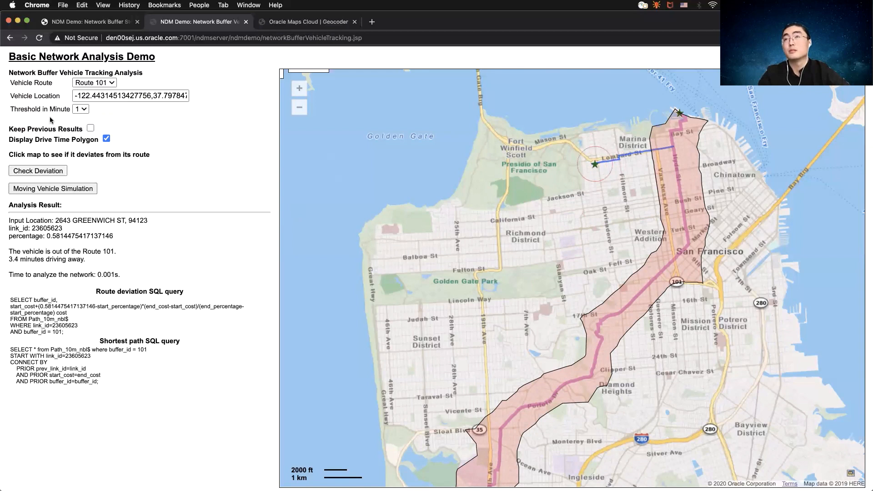
left_click(676, 175)
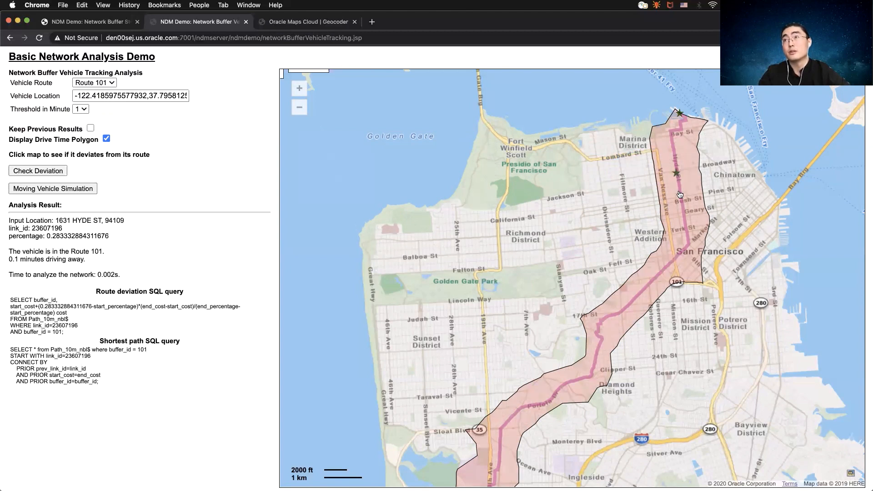
left_click(610, 220)
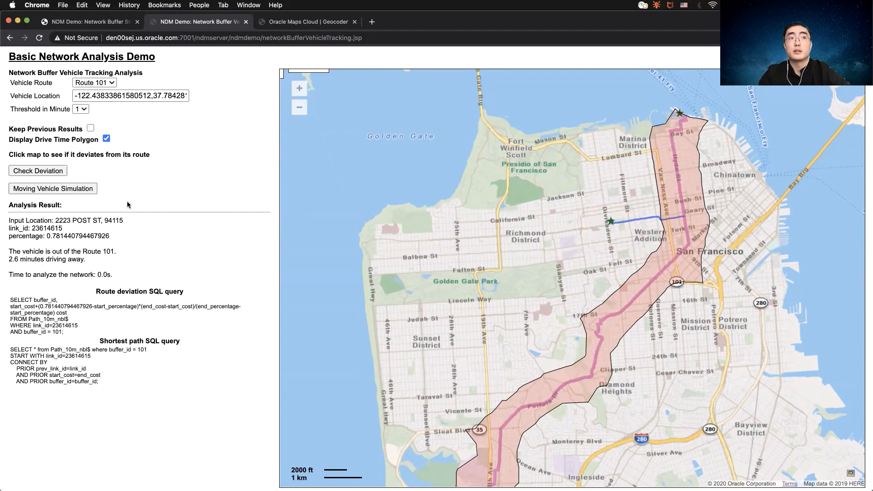
Keep previous results and check Route 101 deviation at four more points heading southwest, one of them west of the buffer.
left_click(63, 174)
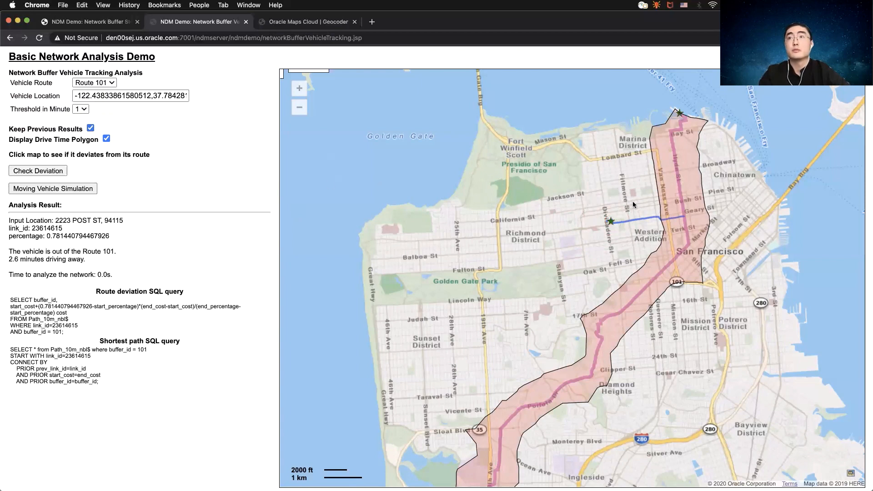
left_click(666, 262)
left_click(635, 294)
left_click(550, 307)
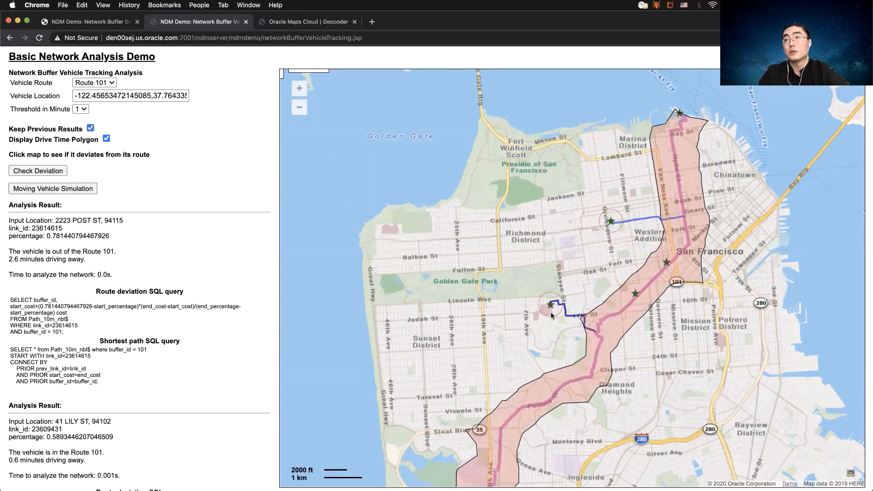
left_click(571, 382)
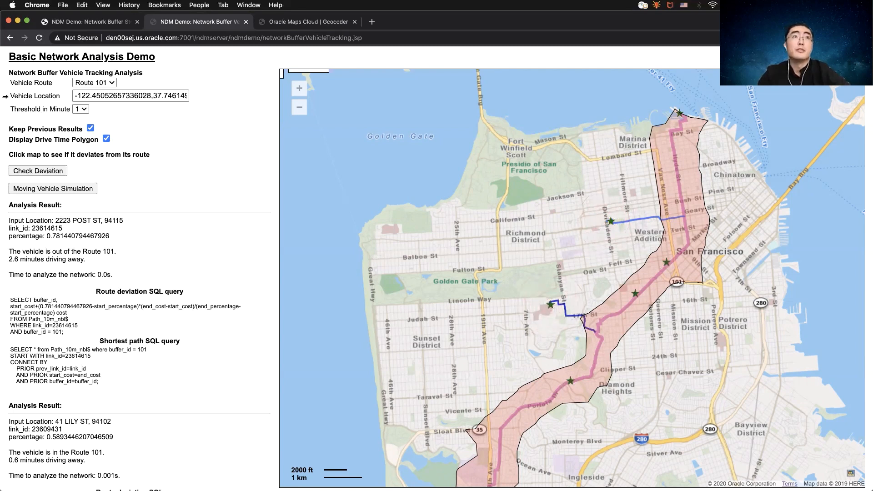
Run the moving vehicle simulation for Route 101 on a reloaded page, once without and once with the drive time polygon.
left_click(38, 39)
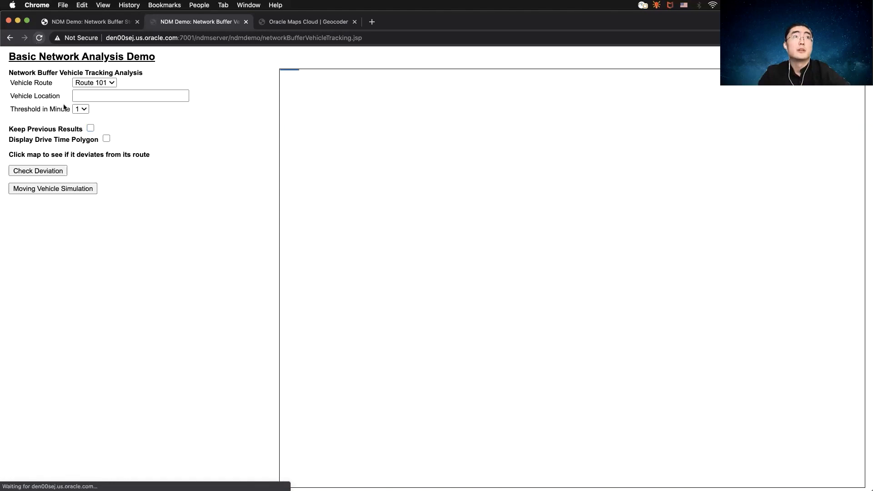
left_click(63, 190)
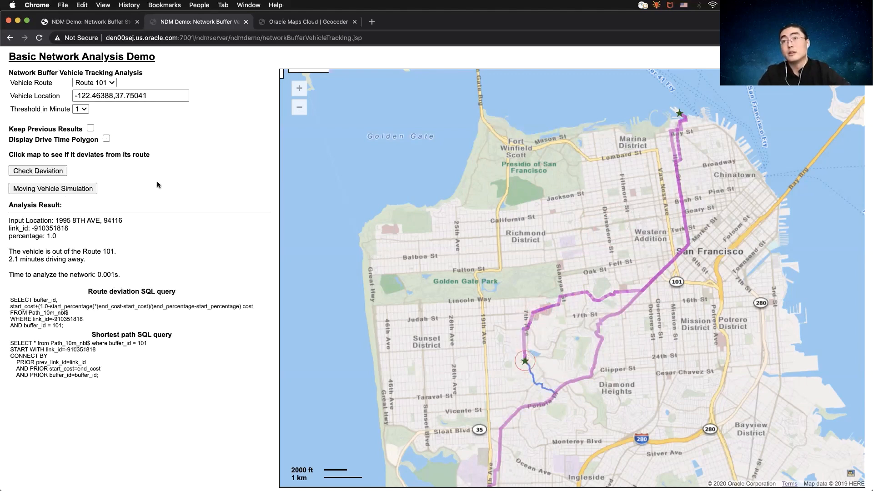
left_click(40, 37)
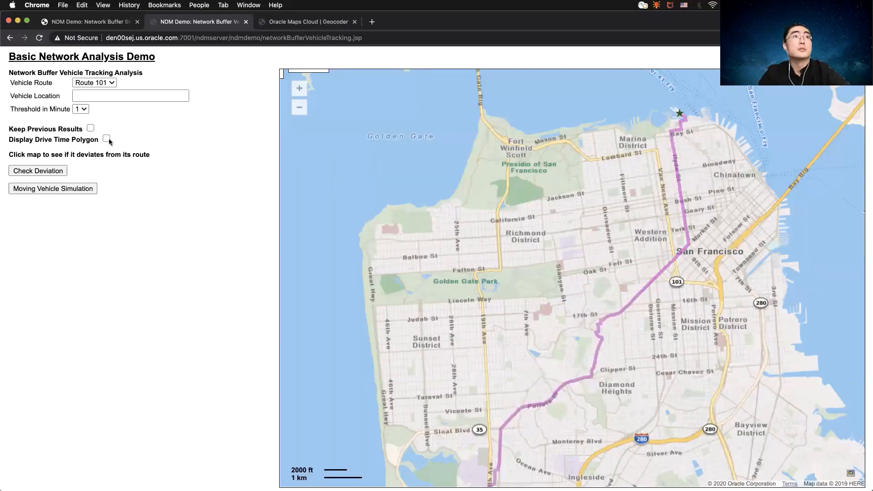
left_click(69, 188)
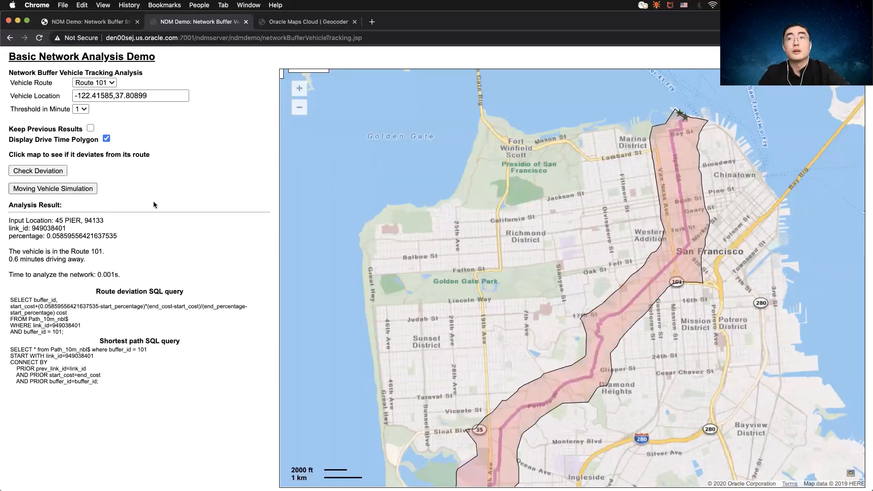
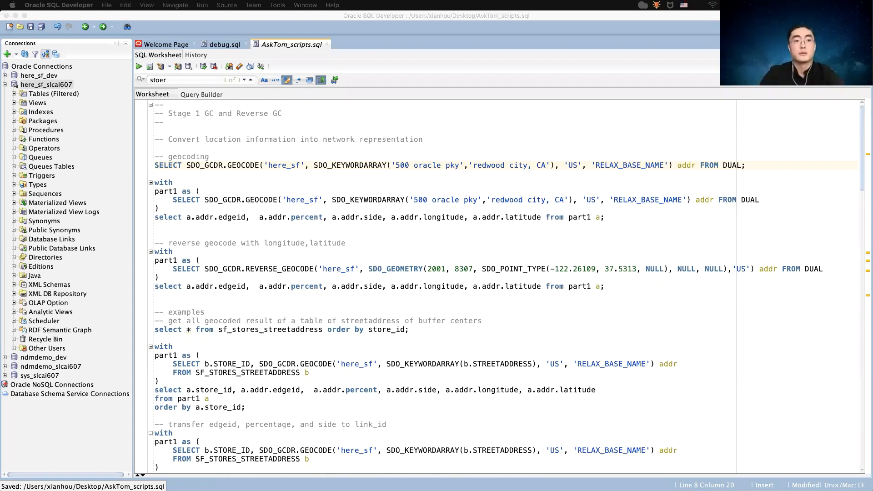
Run the standalone SDO_GCDR.GEOCODE query under the geocoding comment in AskTom_scripts.sql.
left_click(299, 218)
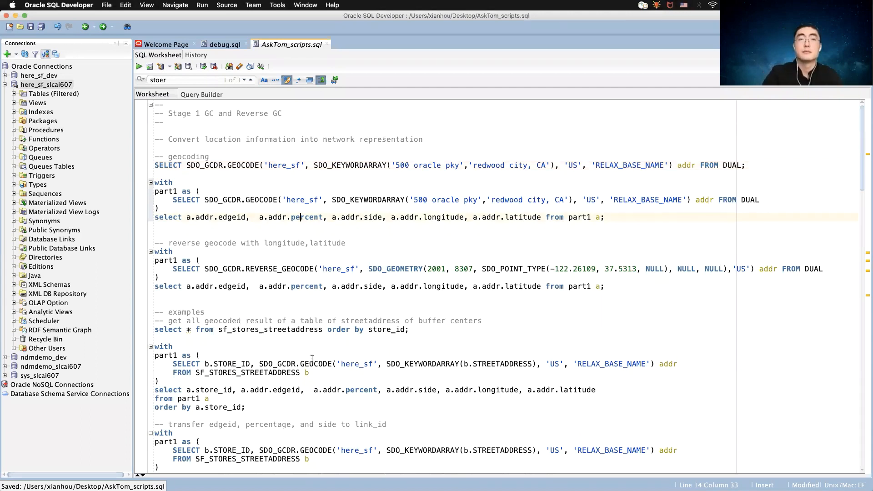
left_click(312, 270)
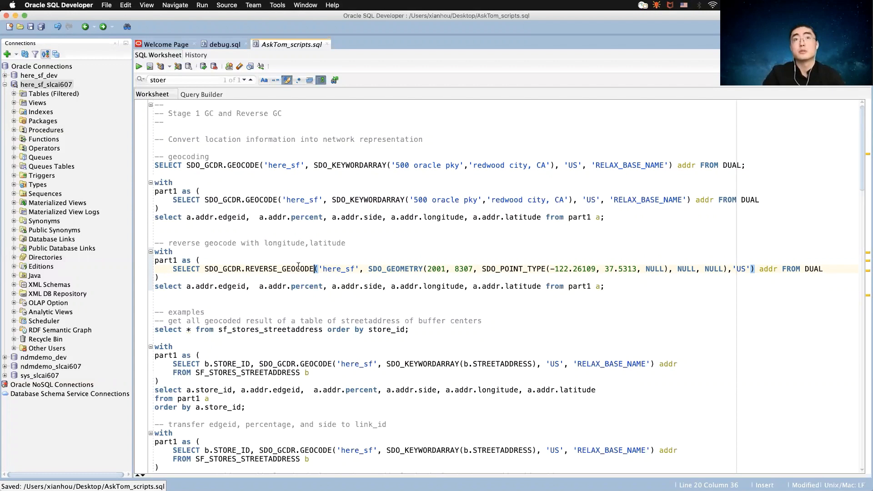
left_click(259, 165)
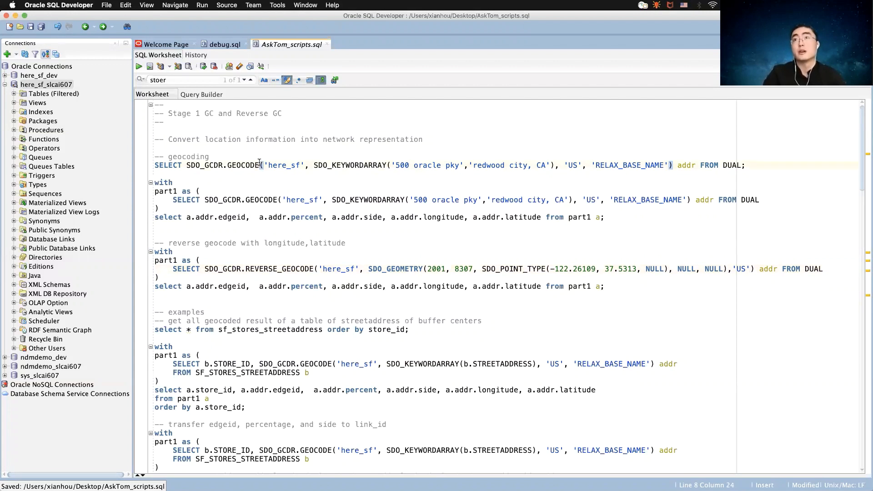
left_click(138, 66)
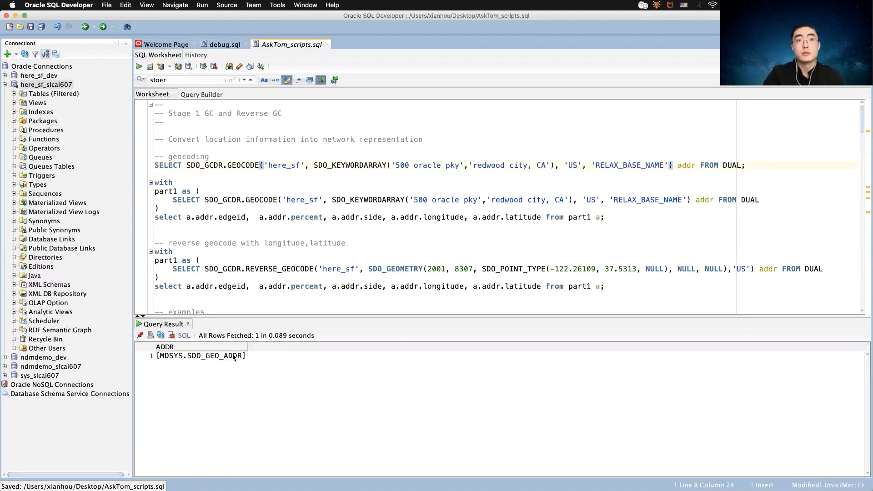
View the full contents of the returned ADDR object in the value viewer and close it.
left_click(234, 356)
left_click(235, 356)
left_click(242, 355)
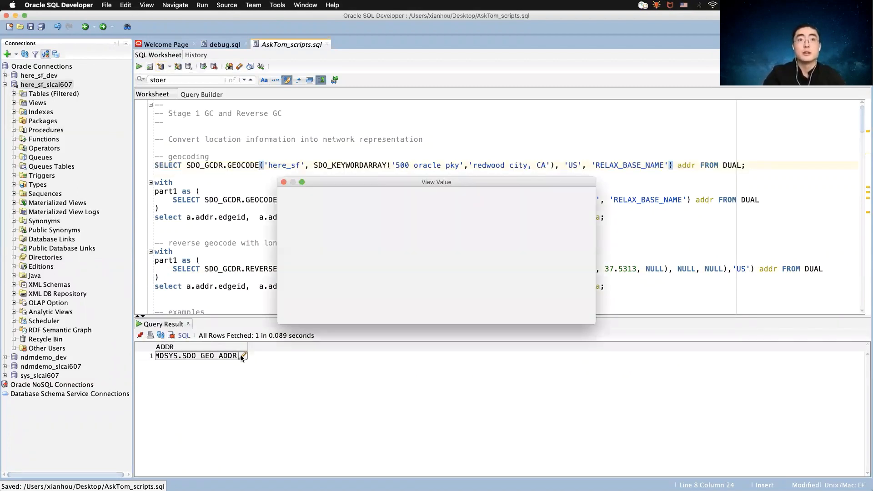
left_click_drag(523, 351, 290, 350)
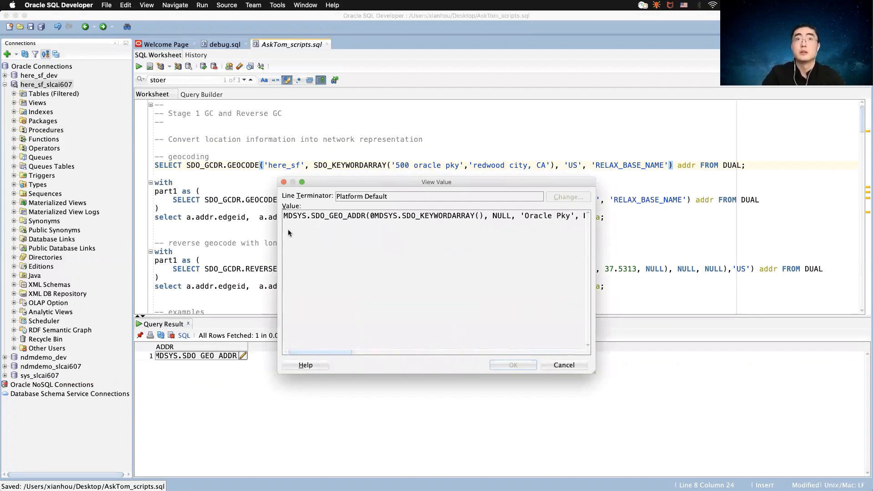
left_click(283, 182)
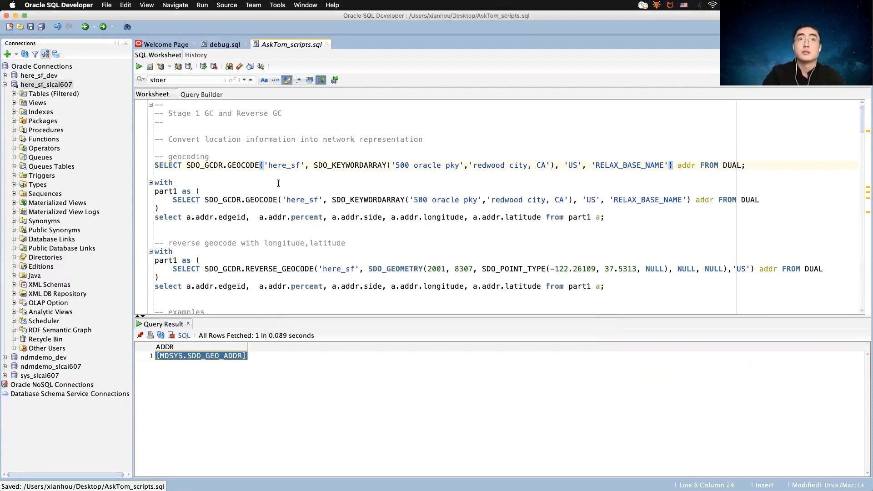
Run the geocoding query that selects edgeid, percent, side, longitude and latitude from part1.
left_click(235, 217)
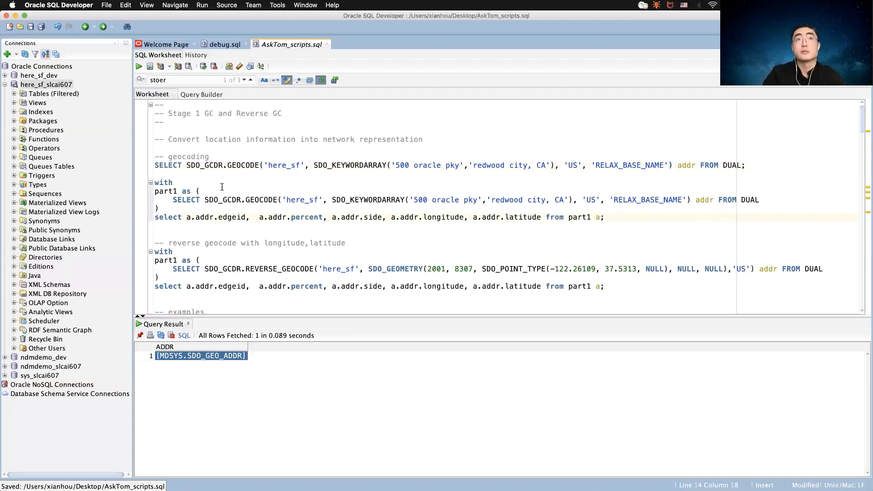
left_click(139, 68)
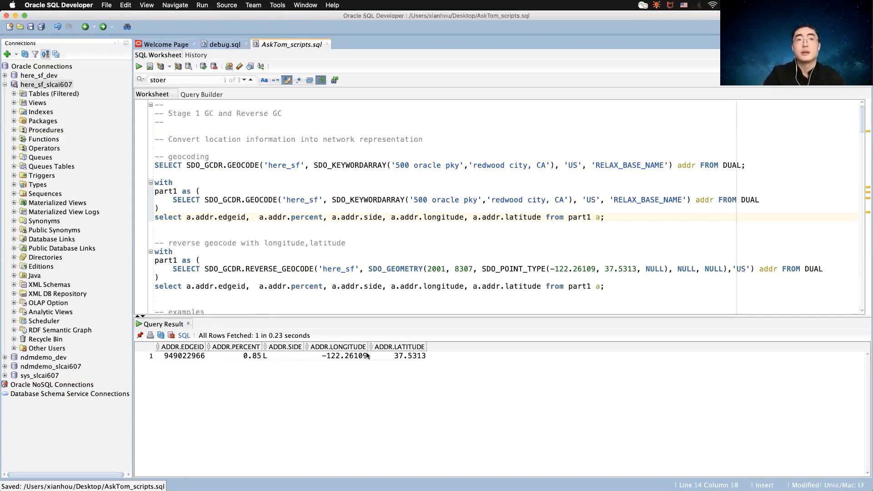
Run the SDO_GCDR.REVERSE_GEOCODE query for longitude -122.26109 and latitude 37.5313, selecting edgeid, percent, side, longitude and latitude.
scroll(335, 266, "down", 3)
left_click(335, 267)
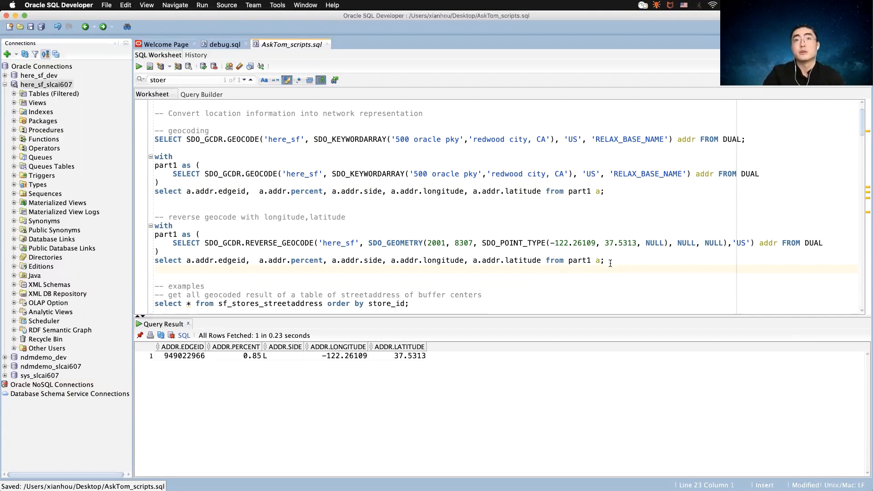
left_click_drag(608, 262, 151, 226)
left_click(139, 66)
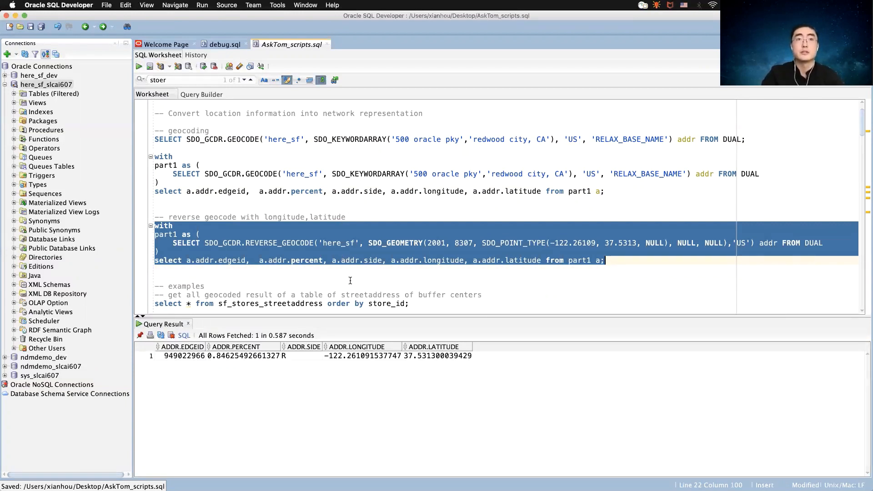
Run the query that lists all rows of sf_stores_streetaddress ordered by store_id.
scroll(350, 277, "down", 5)
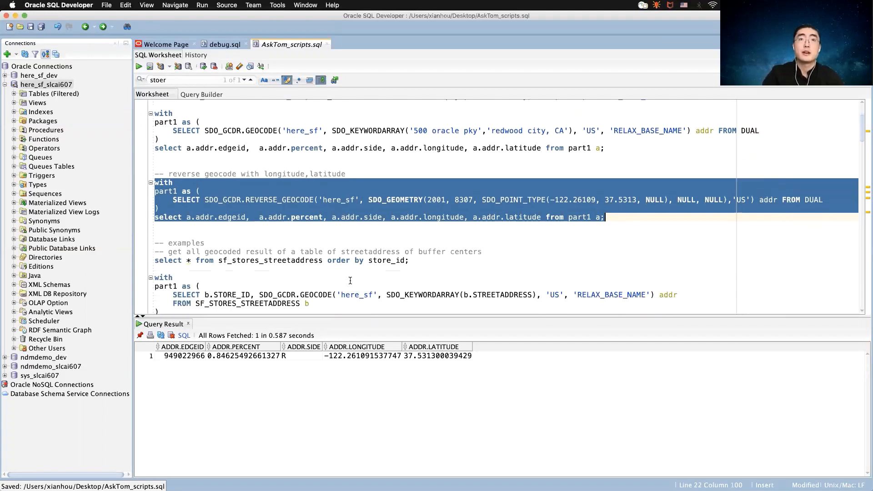
scroll(350, 280, "down", 1)
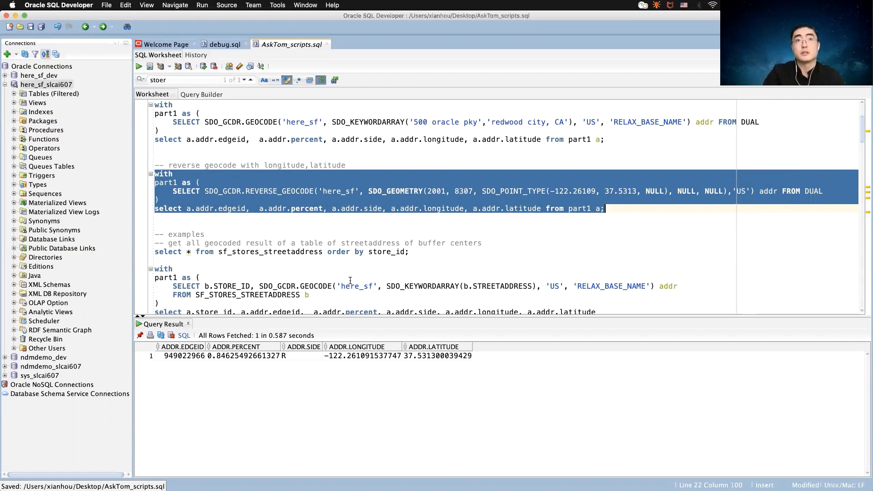
left_click(287, 252)
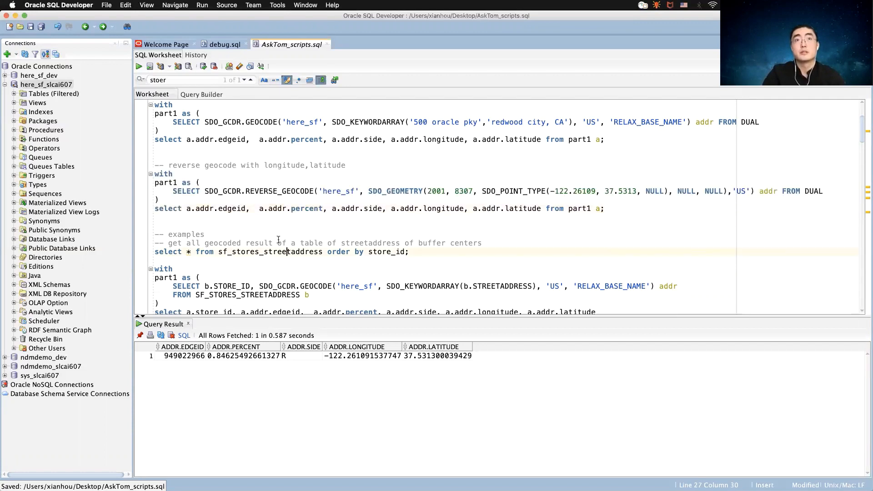
left_click(139, 66)
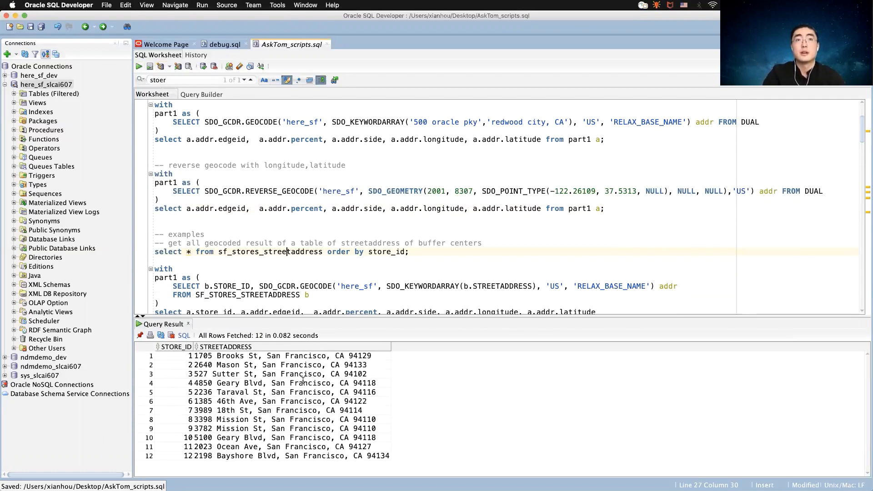
Run the query that geocodes every address in SF_STORES_STREETADDRESS and orders the results by store_id.
scroll(291, 273, "down", 3)
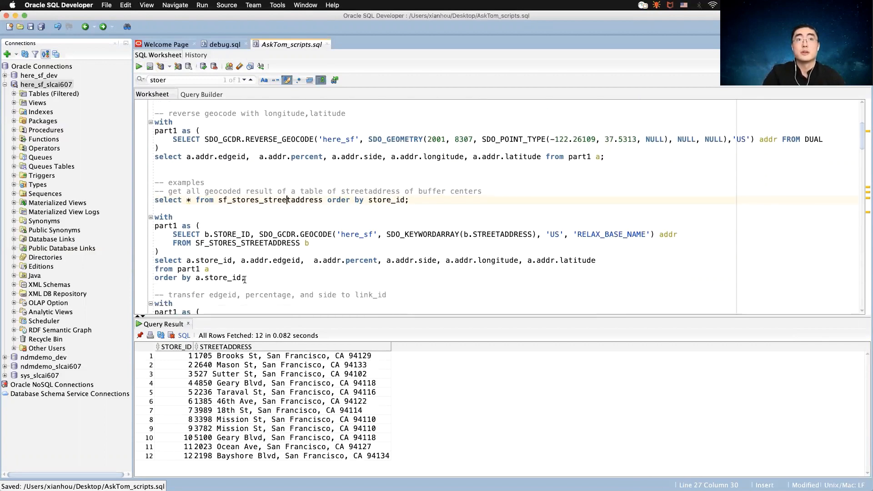
left_click_drag(246, 277, 154, 218)
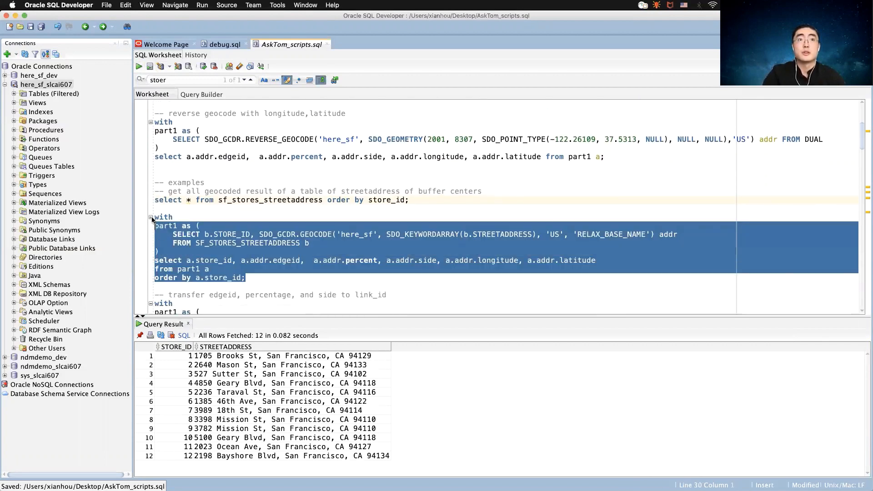
left_click(140, 67)
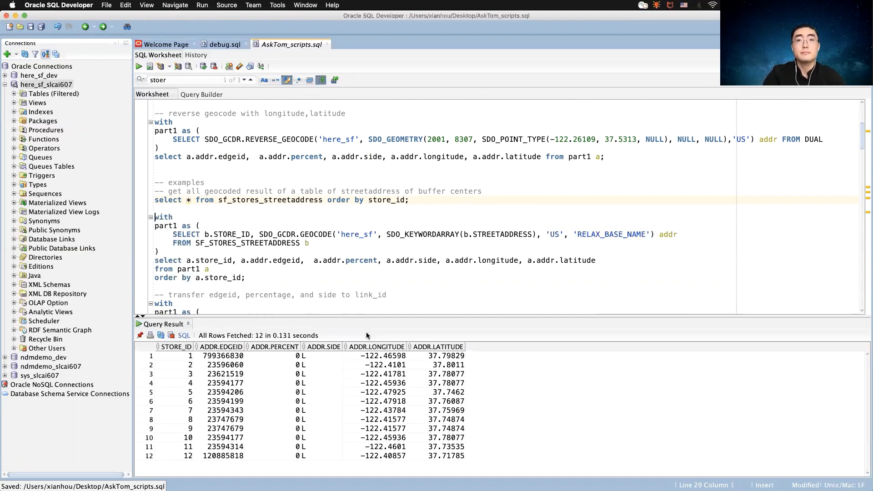
Run the query that converts each store's geocoded edgeid, percentage and side into link_id and percent.
scroll(334, 283, "down", 2)
scroll(334, 283, "down", 3)
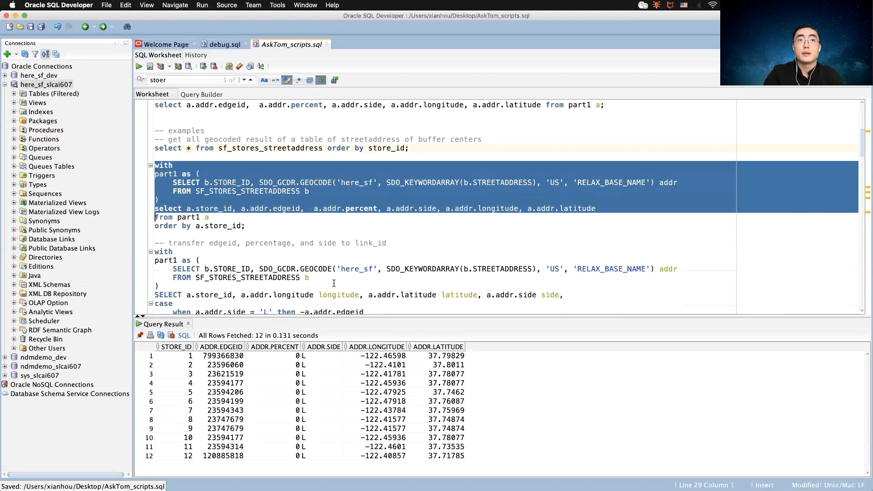
left_click(334, 283)
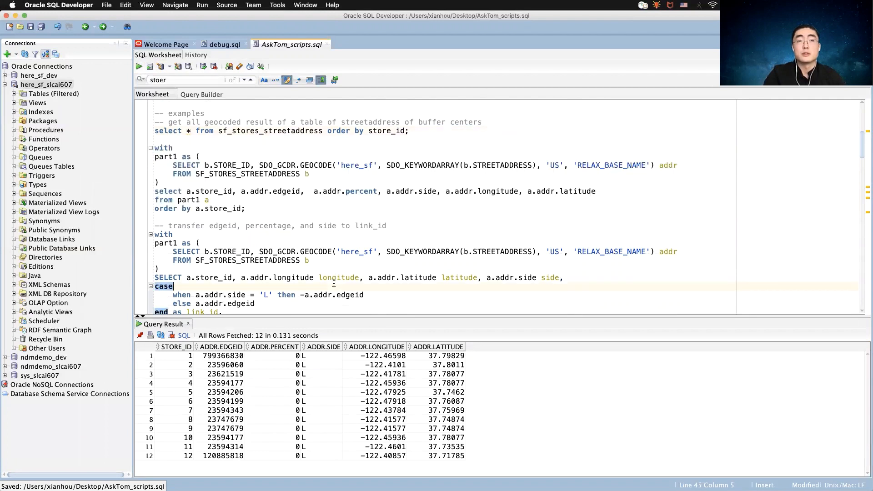
scroll(334, 283, "down", 1)
scroll(334, 283, "down", 2)
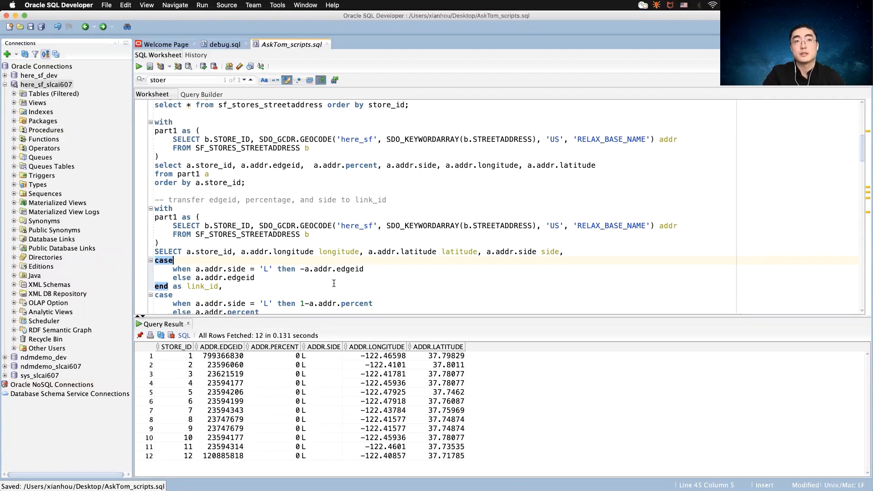
scroll(333, 283, "down", 2)
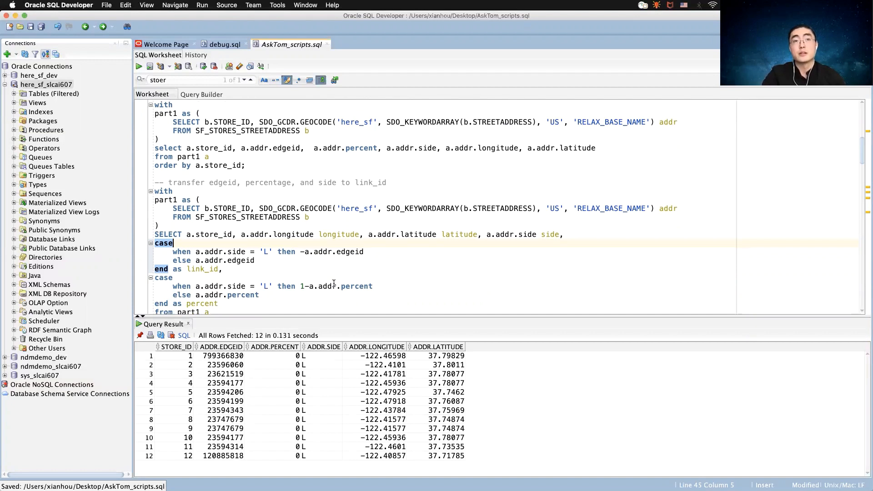
scroll(233, 288, "down", 2)
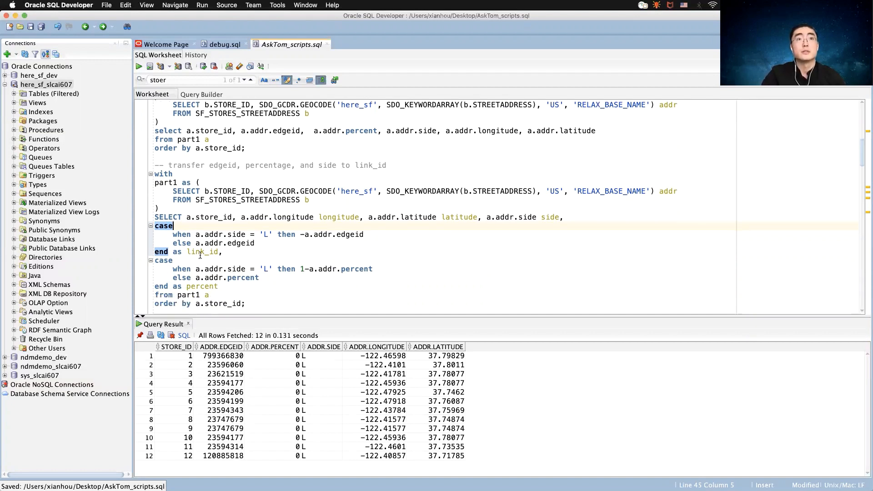
left_click(178, 191)
left_click(138, 67)
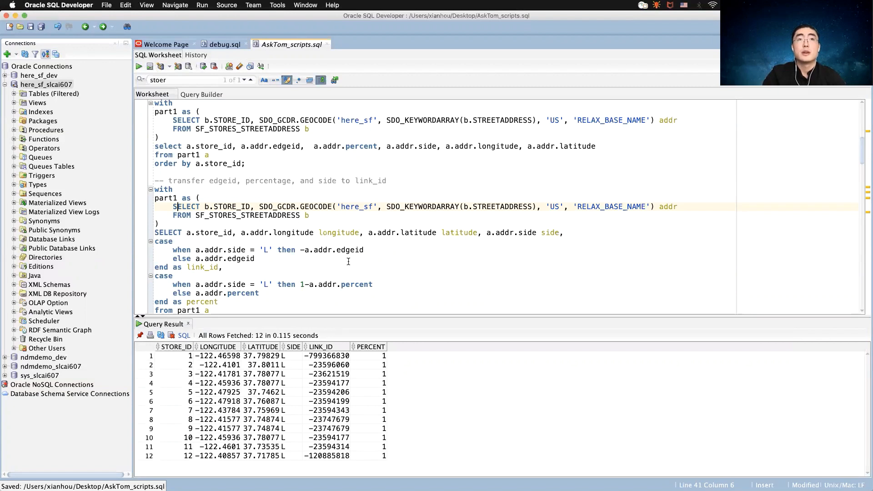
Review the Stage 2 comments, switch to TigerVNC Viewer to examine the Java network buffer code, and return to Oracle SQL Developer.
scroll(348, 261, "down", 3)
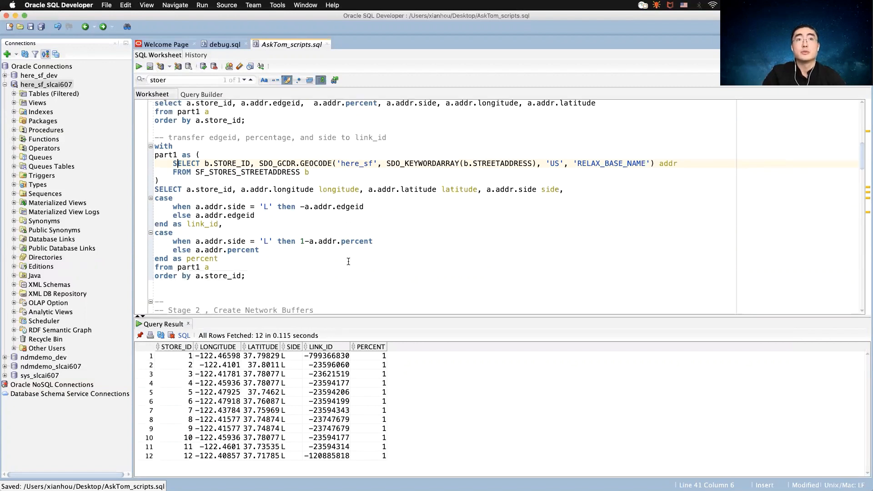
scroll(348, 262, "down", 7)
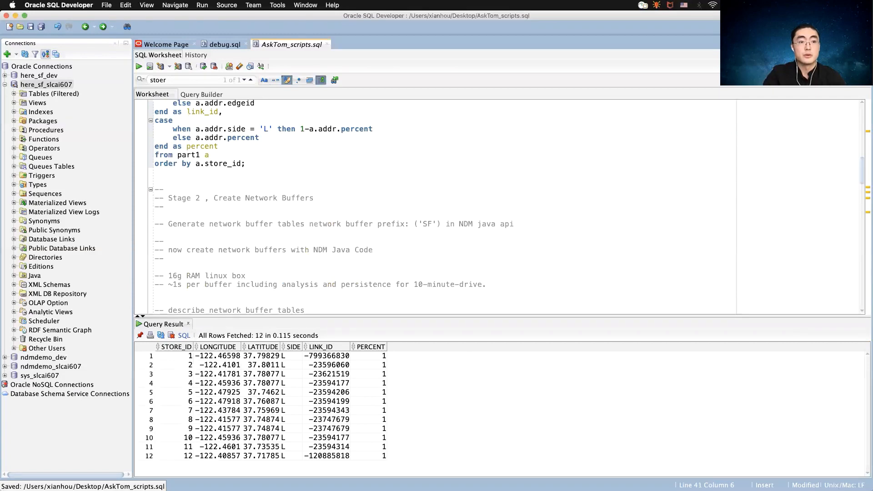
key("super+Tab")
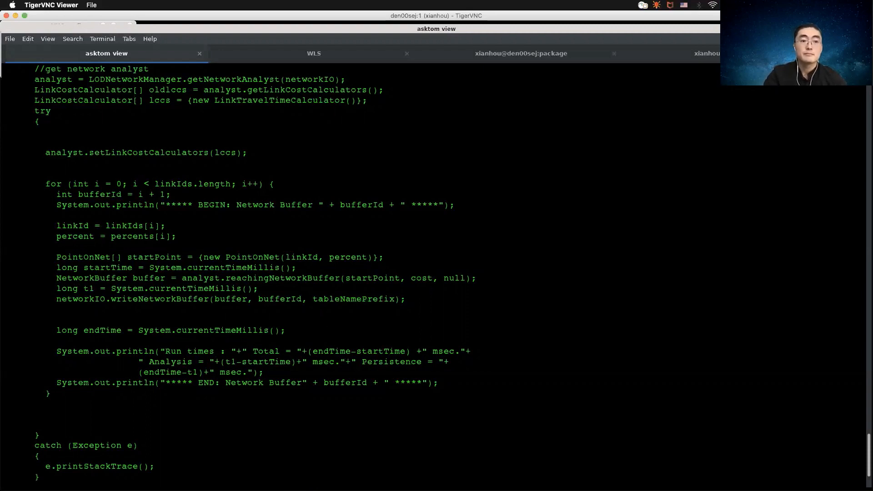
key("super+Tab")
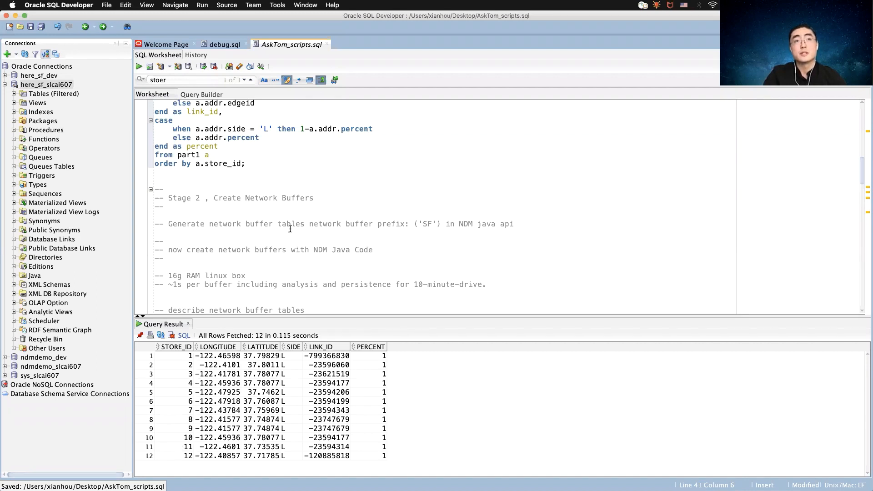
Query the two network buffer metadata tables, sf_nbr$ and SF_NBCL$, each ordered by buffer_id.
scroll(290, 228, "down", 1)
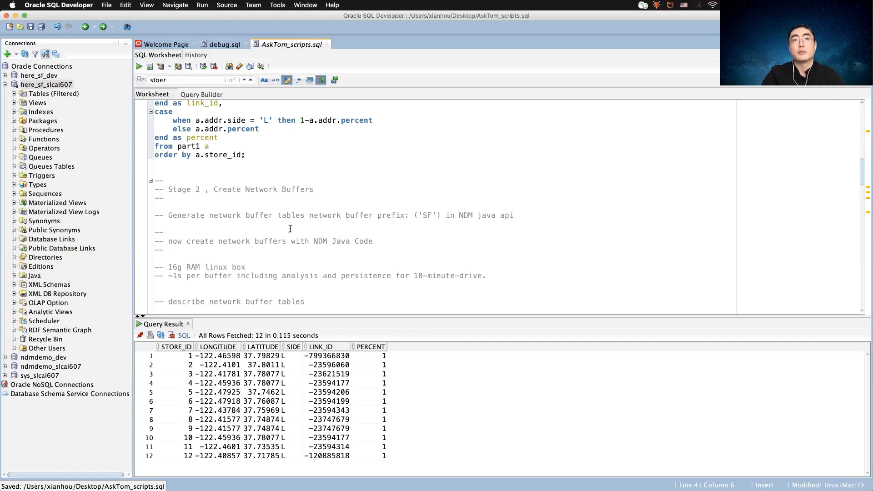
scroll(290, 229, "down", 5)
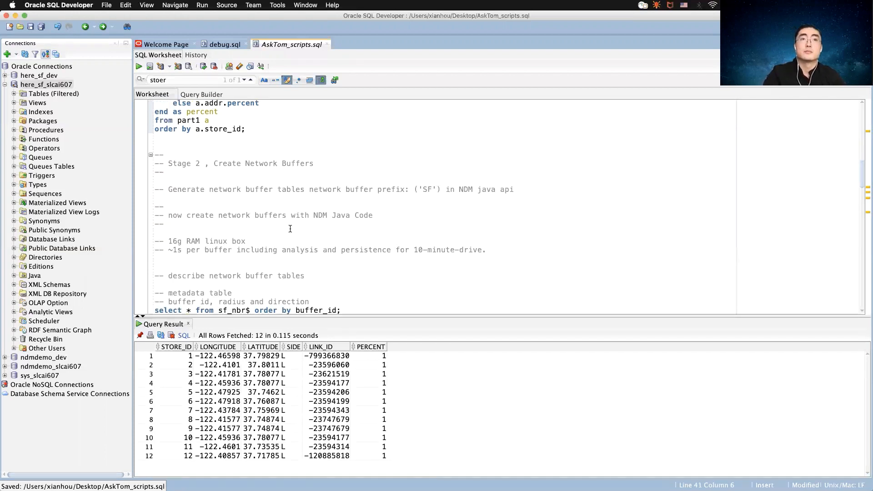
scroll(290, 228, "down", 2)
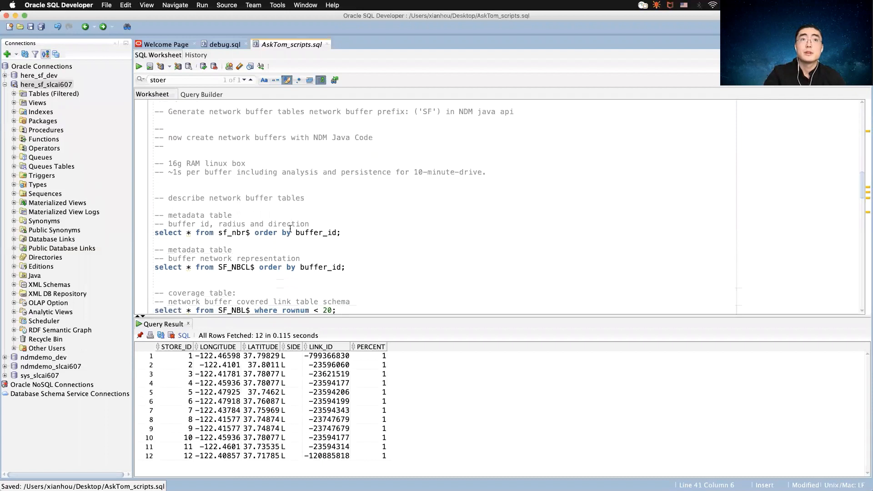
left_click(251, 232)
left_click(139, 67)
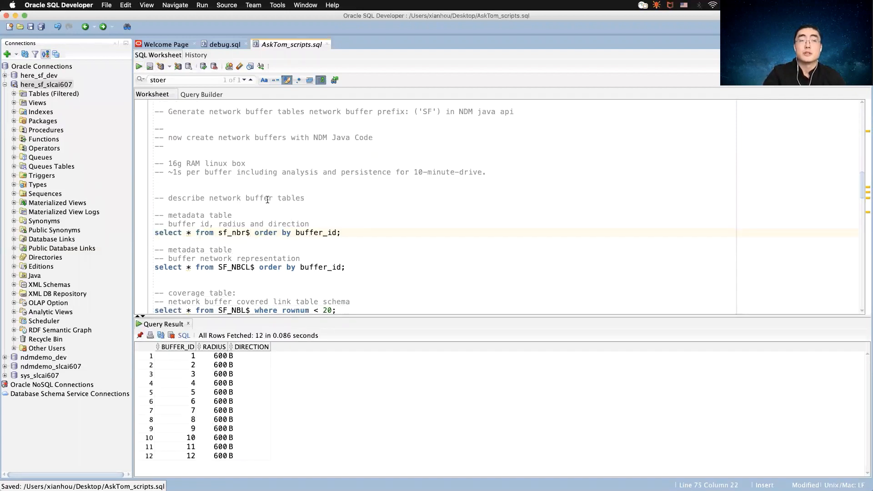
scroll(267, 199, "down", 2)
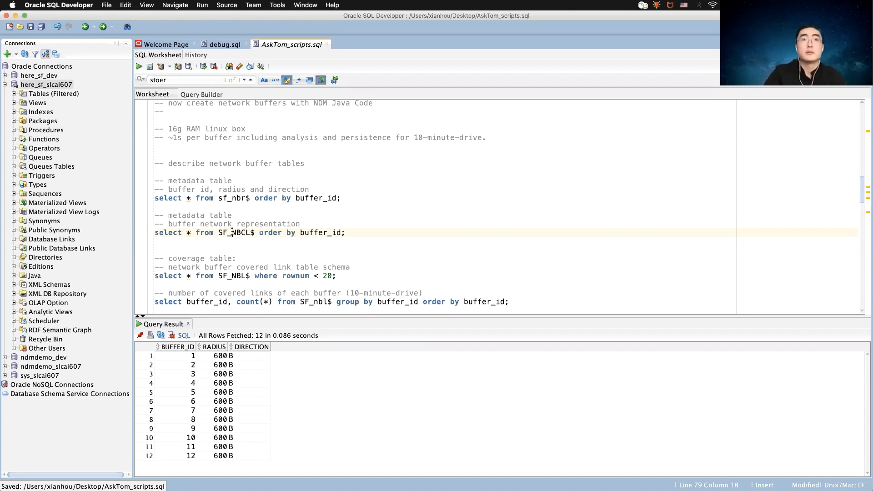
left_click(139, 67)
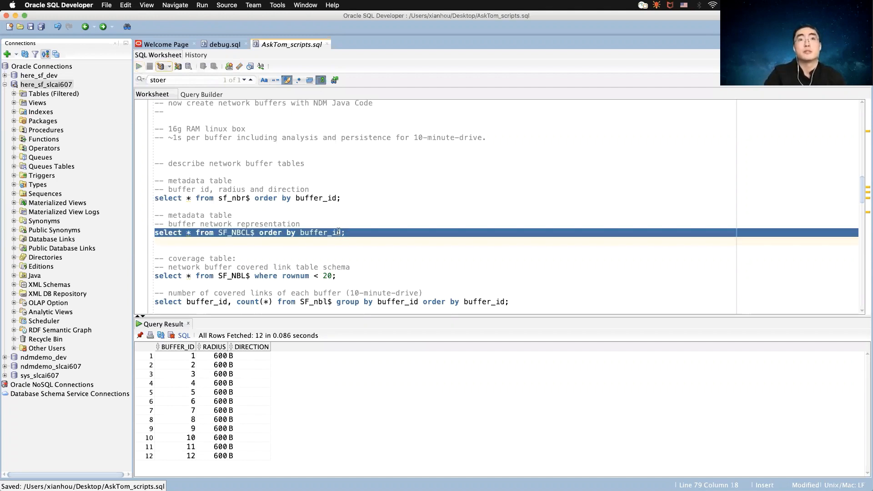
Query the SF_NBL$ coverage table for rownum < 20, and count its covered links grouped by buffer_id.
scroll(321, 249, "down", 3)
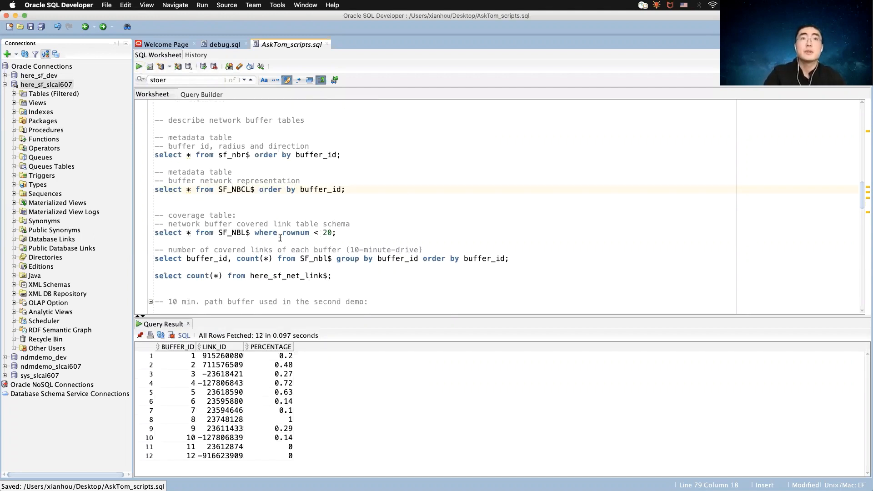
left_click(236, 233)
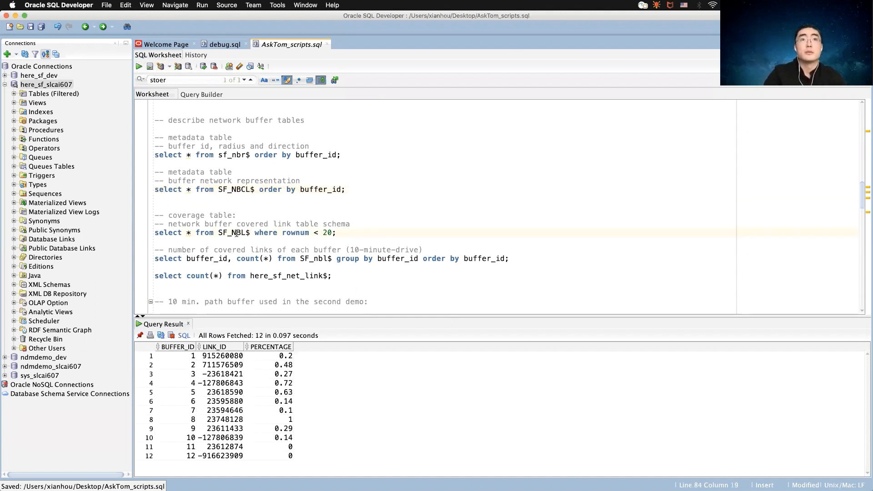
left_click(139, 66)
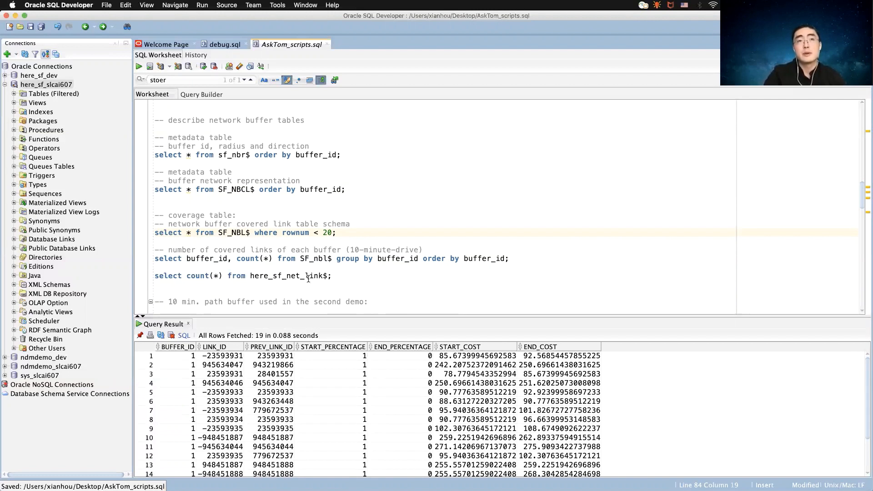
left_click(272, 258)
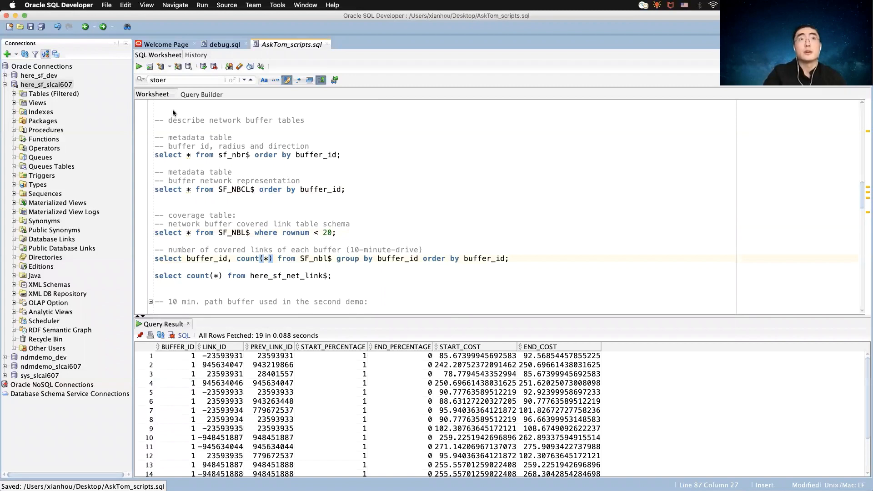
left_click(138, 67)
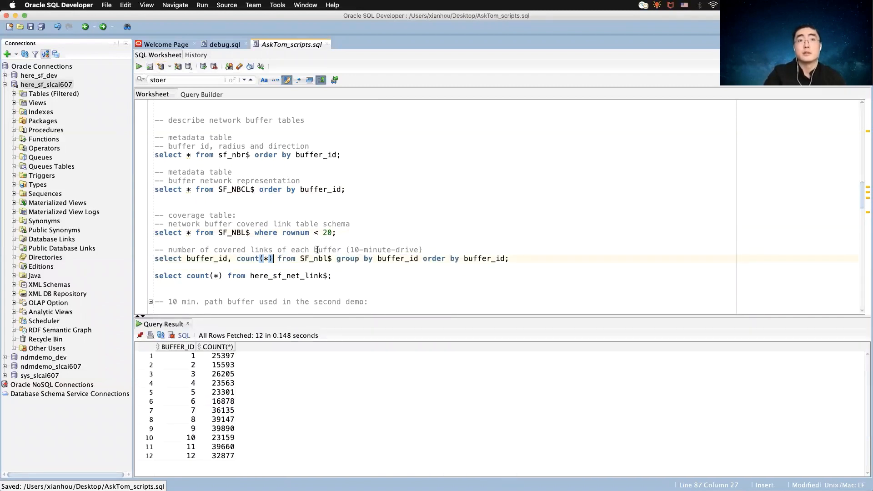
Count all links in here_sf_net_link$, and rerun the SF_nbl$ covered link count per buffer for comparison.
scroll(318, 250, "down", 3)
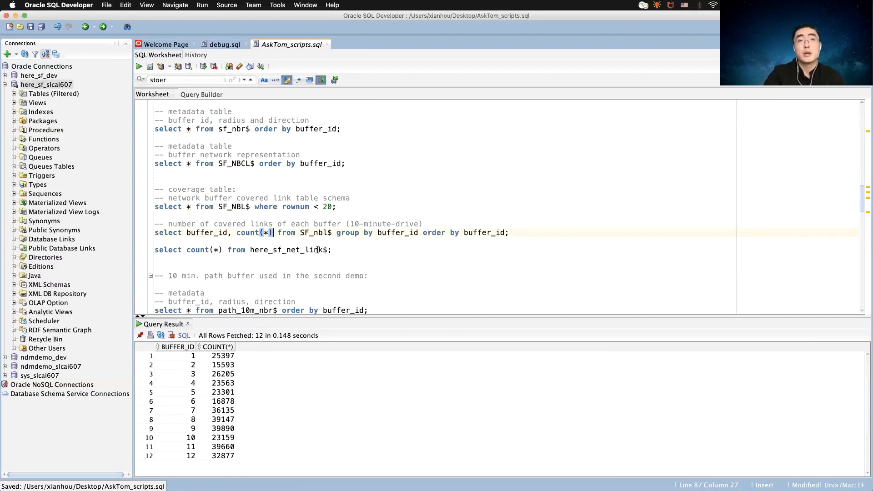
left_click(291, 251)
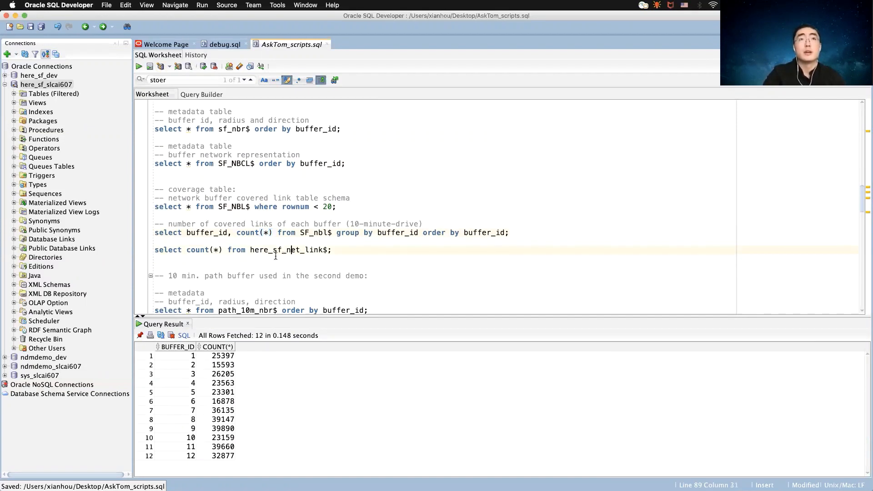
left_click(139, 67)
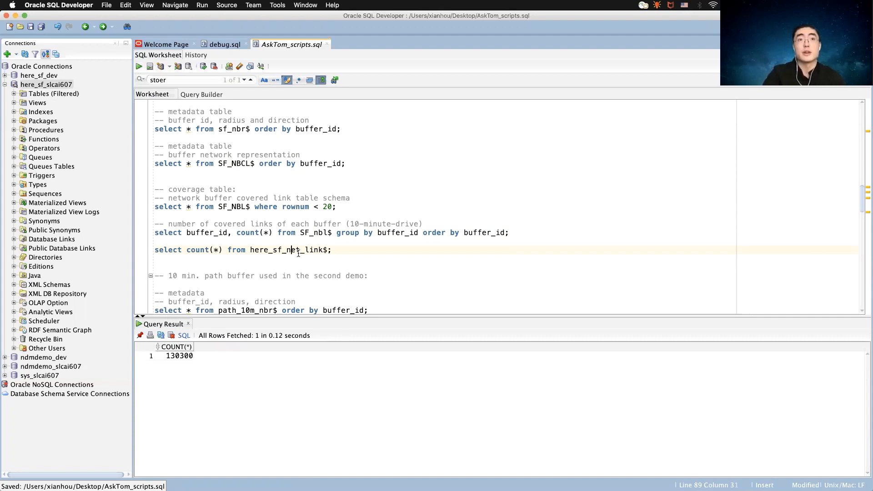
left_click(283, 233)
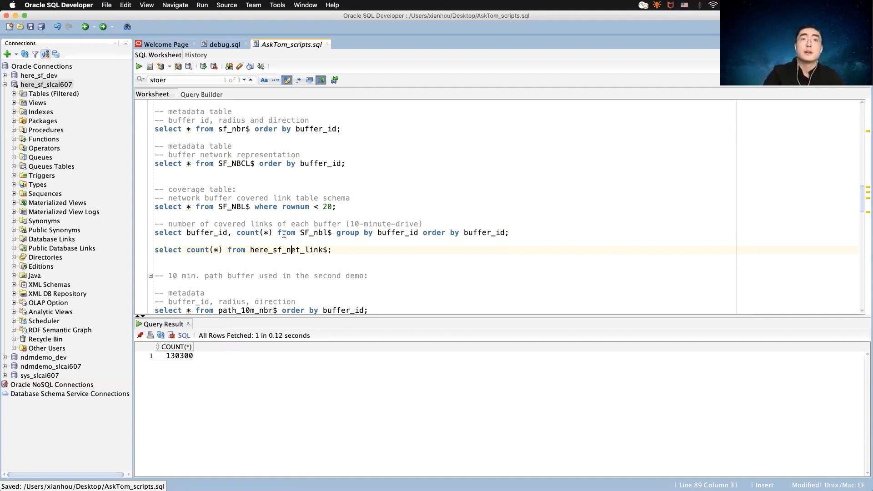
left_click(139, 67)
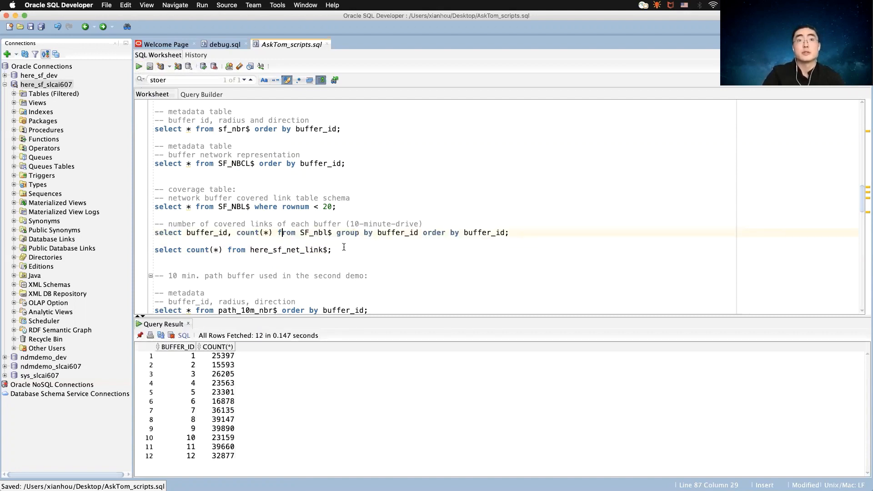
Query the path_10m_nbr$ metadata table ordered by buffer_id, and count the buffer centers in PATH_10M_NBcL$ grouped by buffer_id.
scroll(339, 257, "down", 5)
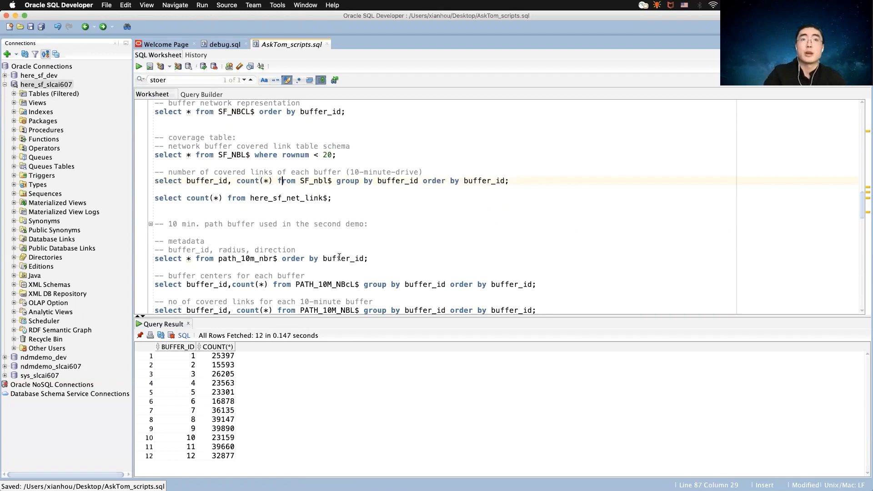
left_click(252, 261)
key("ctrl+Return")
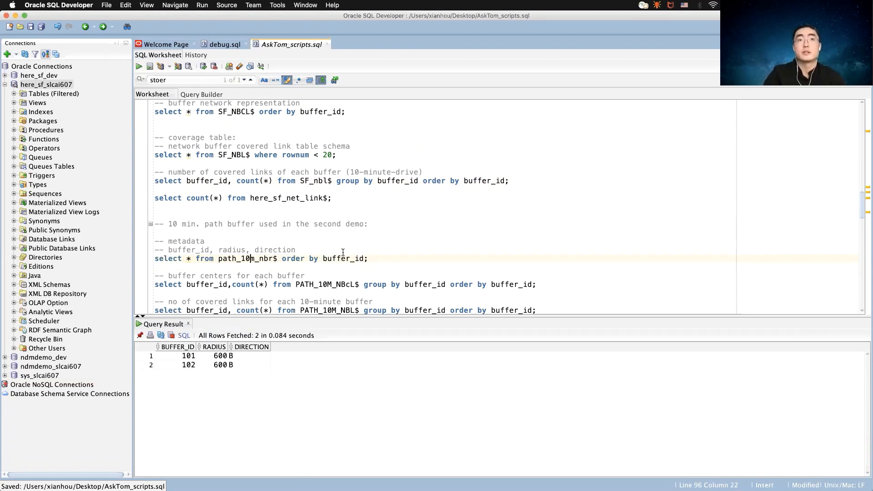
scroll(343, 252, "down", 3)
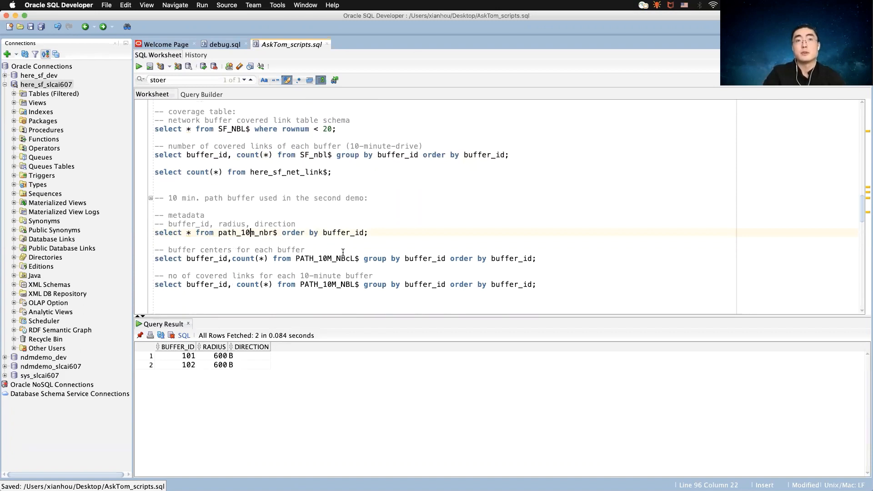
left_click(306, 258)
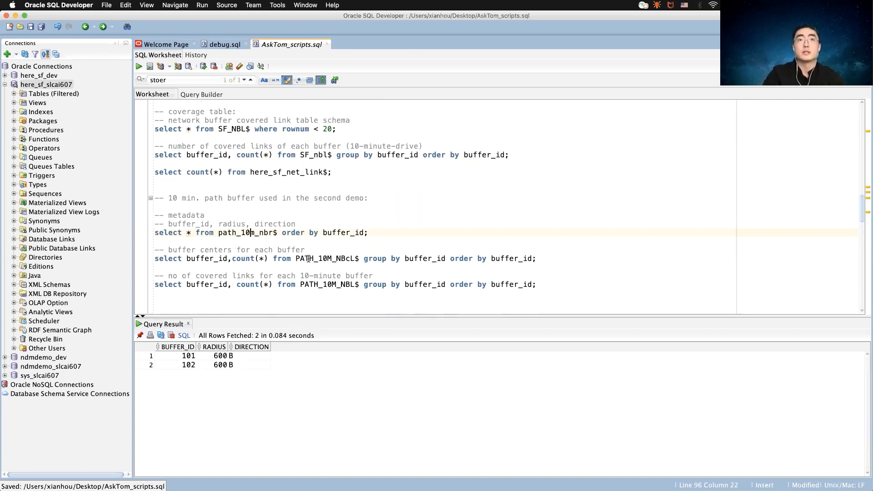
left_click(138, 67)
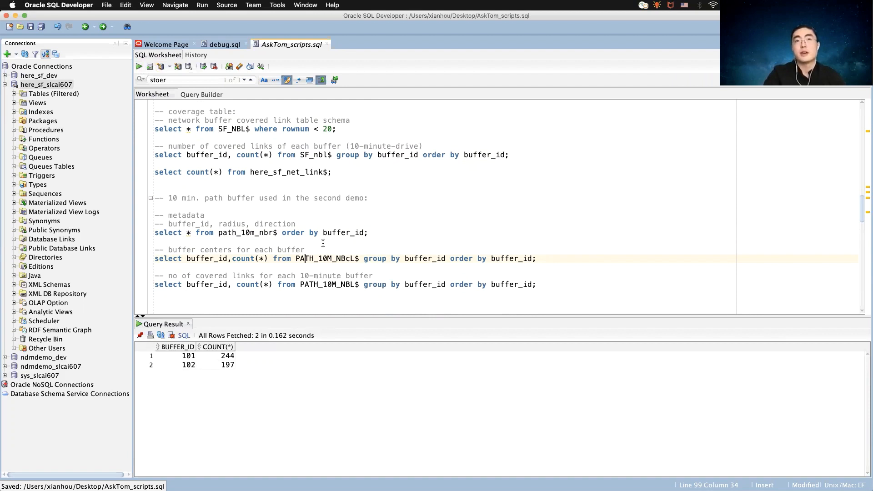
Count the covered links for each 10-minute path buffer in PATH_10M_NBL$, grouped and ordered by buffer_id.
scroll(322, 243, "down", 2)
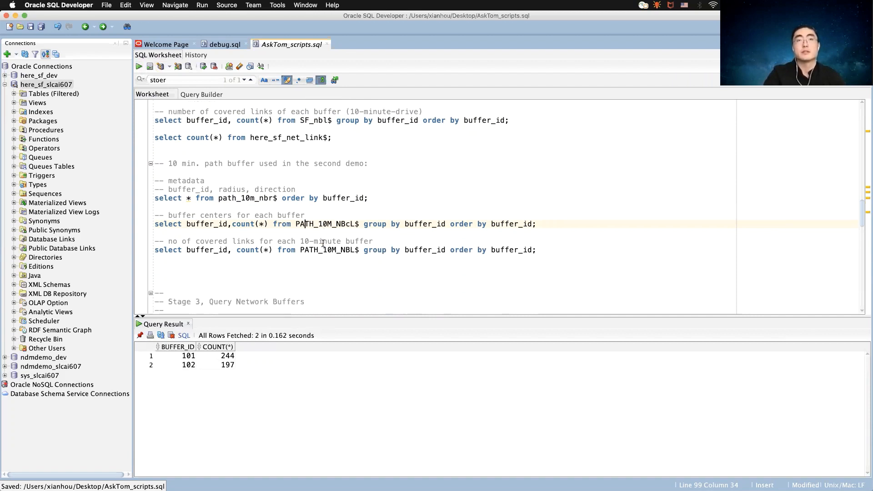
left_click(282, 249)
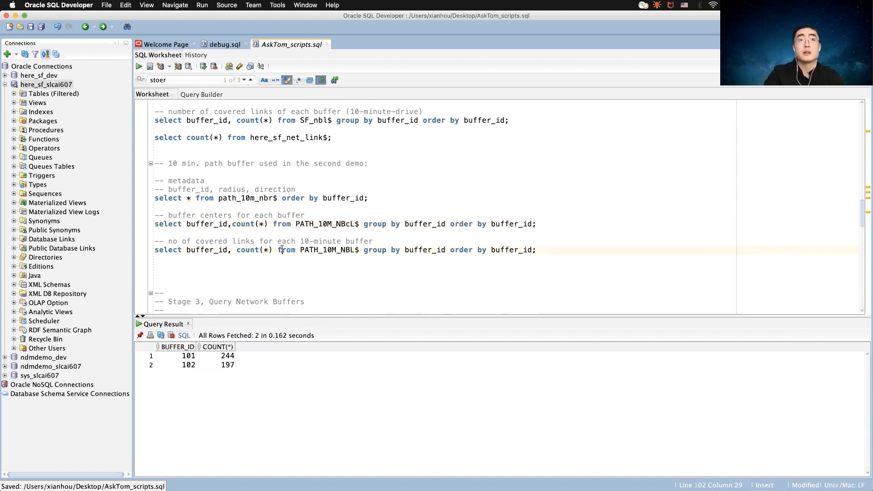
left_click(138, 67)
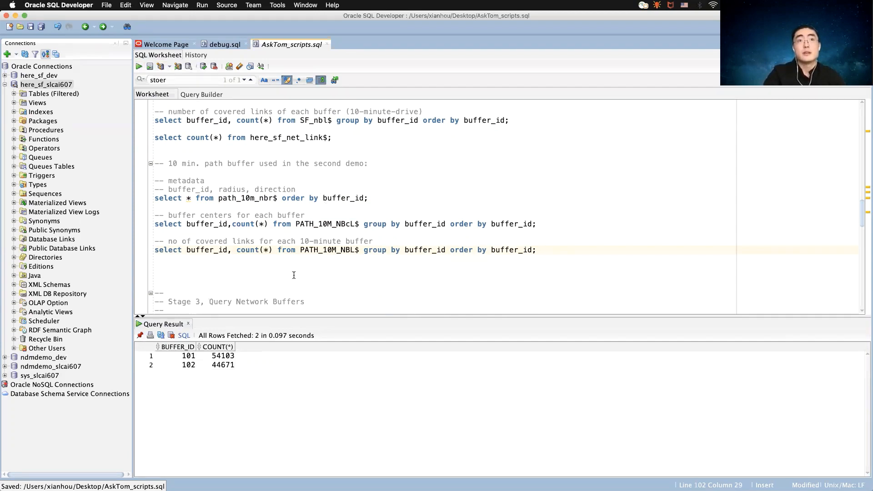
Run the Stage 3 SF_NBl$ query for the minimum cost from link_id 945669955 at 0.95 to the center of buffer 1.
scroll(294, 275, "down", 1)
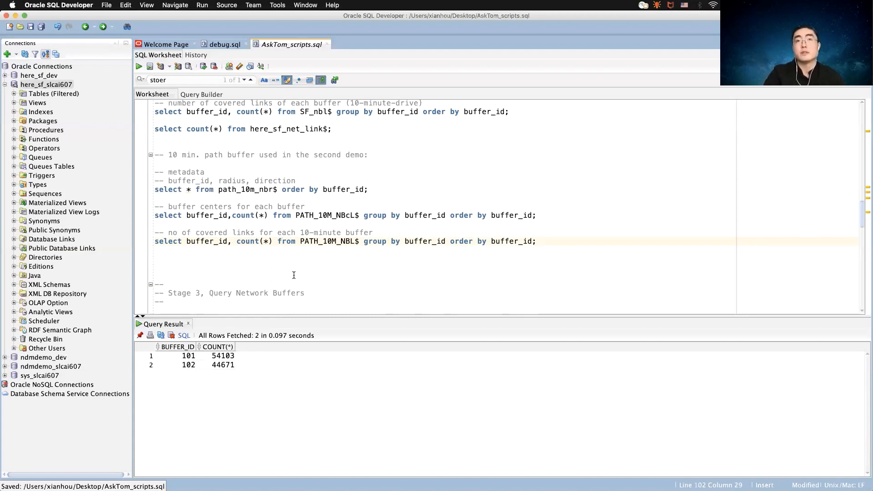
scroll(294, 275, "down", 3)
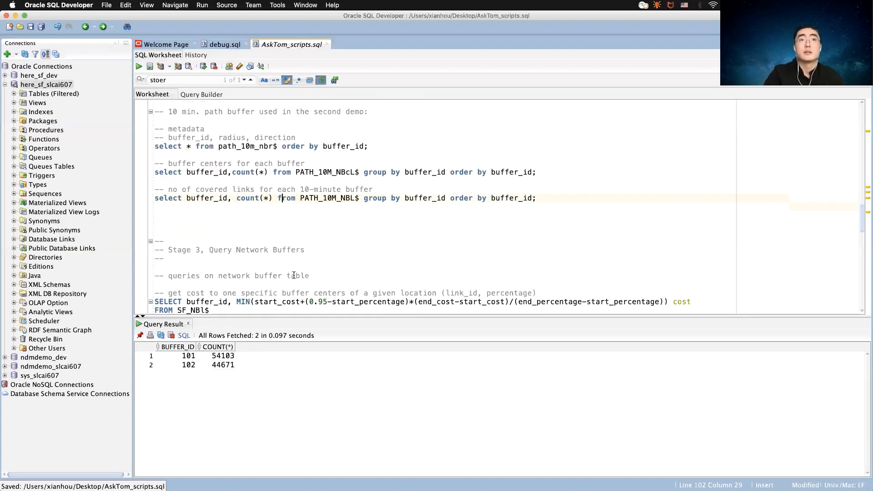
scroll(293, 275, "down", 1)
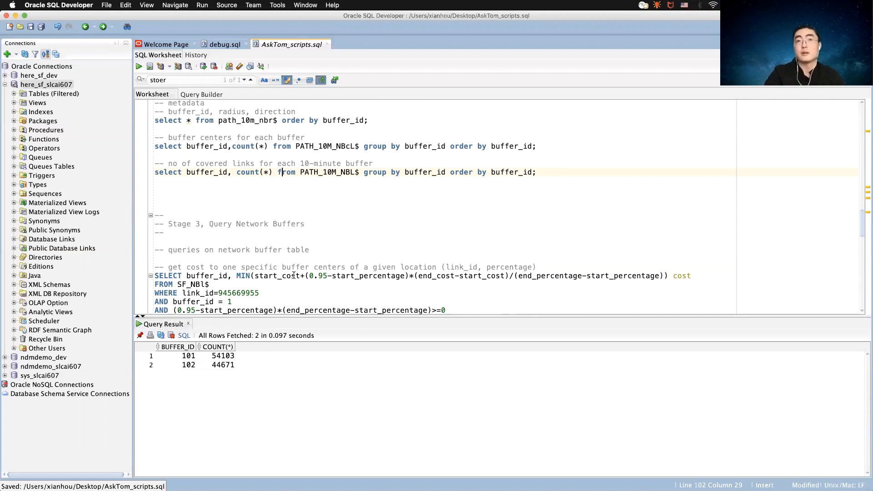
scroll(293, 275, "down", 1)
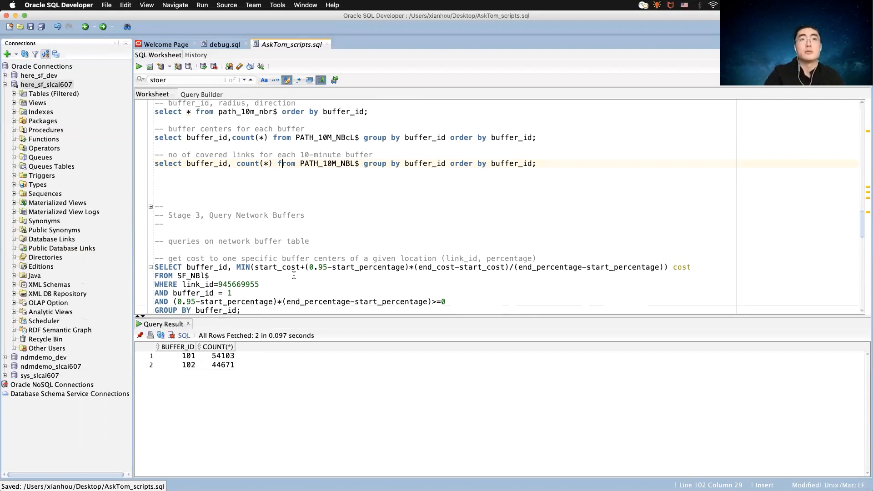
scroll(294, 275, "down", 3)
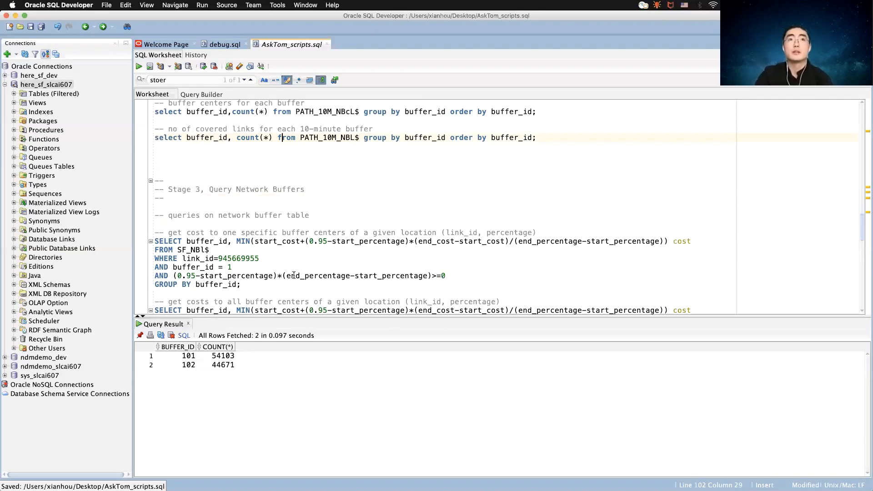
scroll(294, 275, "down", 2)
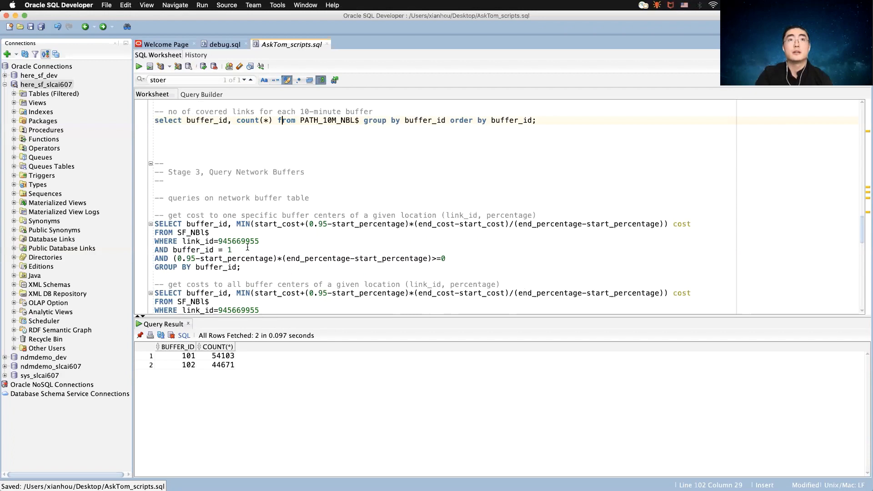
left_click(227, 241)
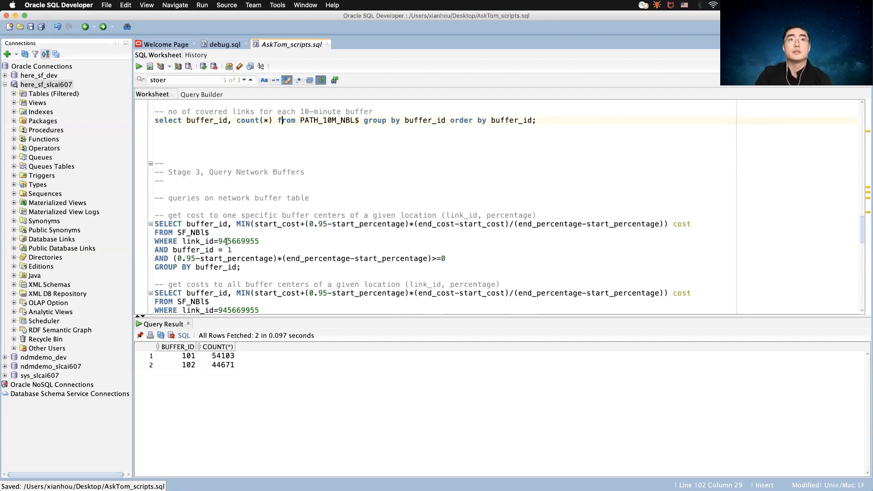
left_click(138, 66)
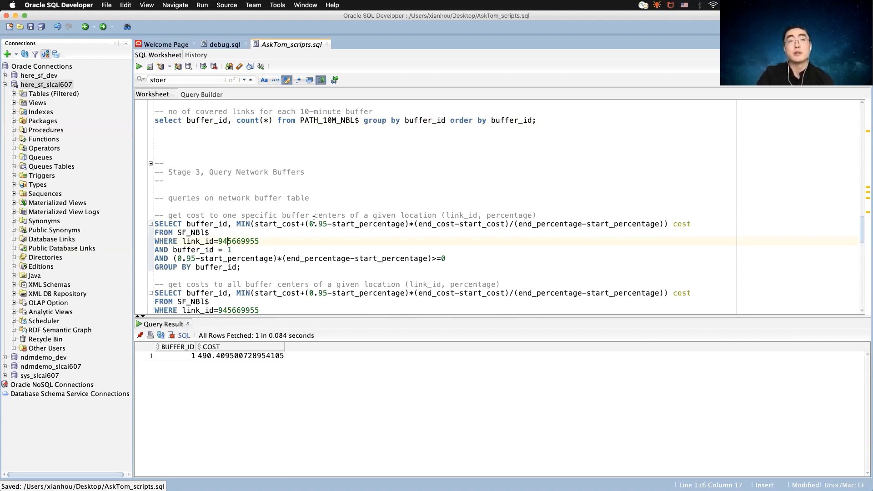
Run the query for costs from link_id 945669955 at 0.95 to all buffer centers, ordered by cost.
scroll(290, 247, "down", 1)
scroll(290, 246, "down", 1)
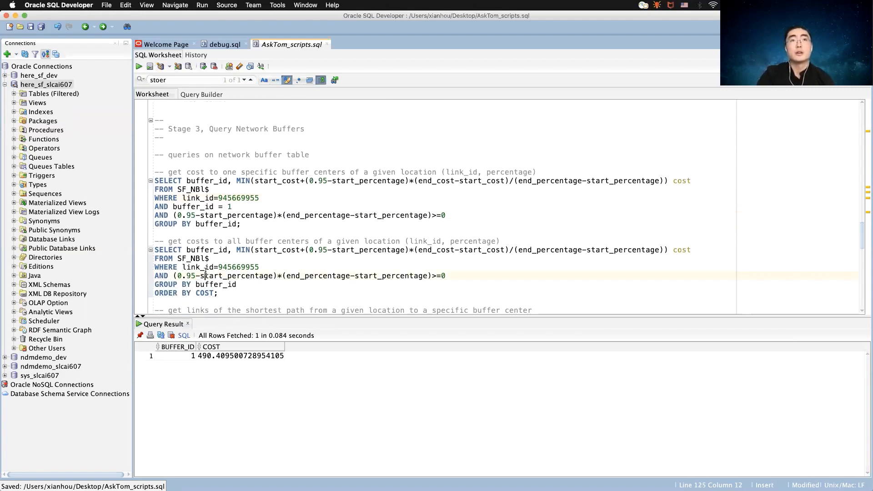
left_click(139, 66)
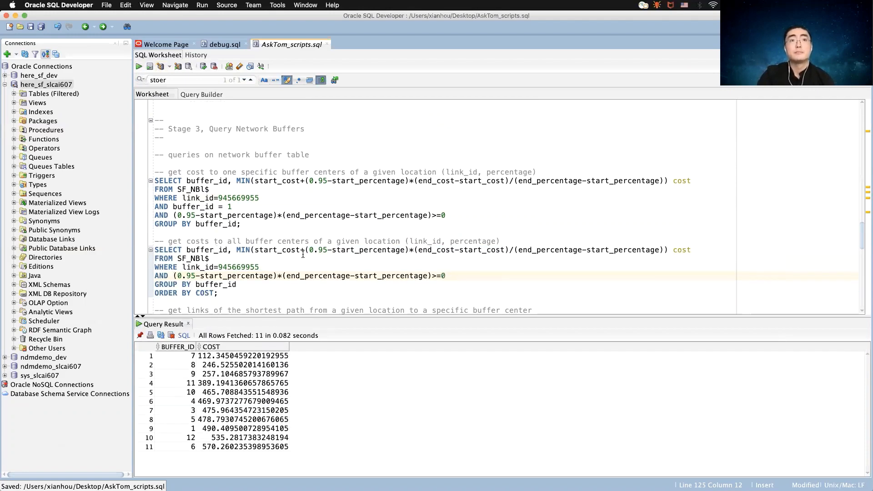
Query the shortest path links from link_id 799415310 to buffer center 1, and inspect the first and last links of the result.
scroll(302, 255, "down", 2)
scroll(302, 254, "down", 3)
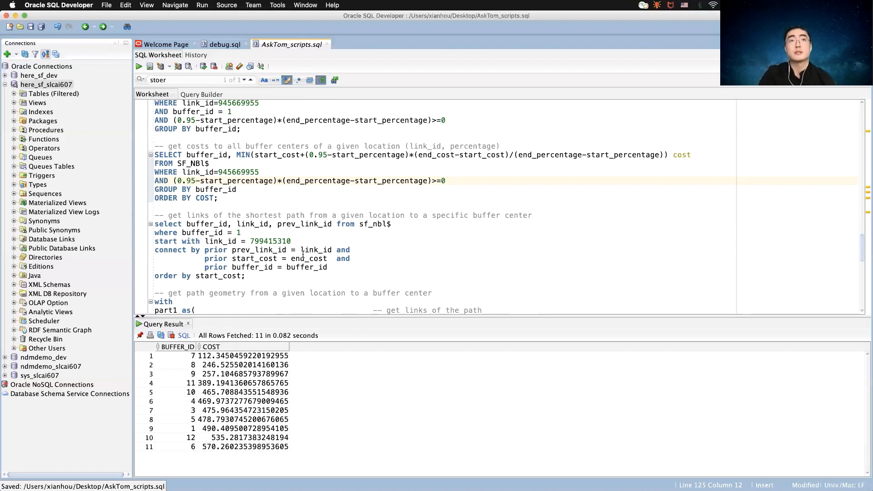
left_click(214, 242)
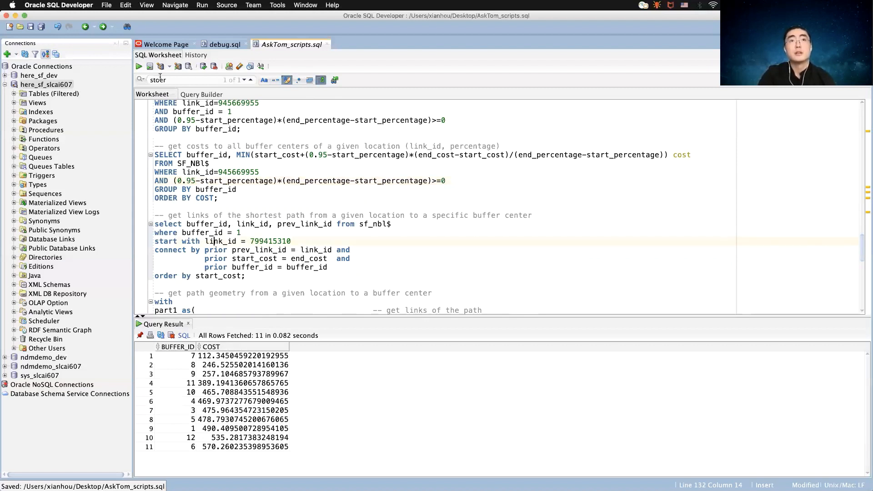
left_click(139, 67)
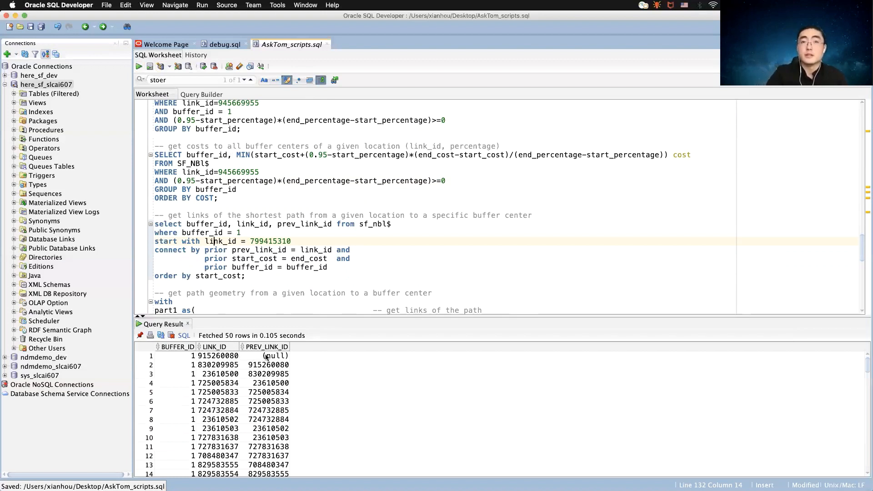
left_click(225, 358)
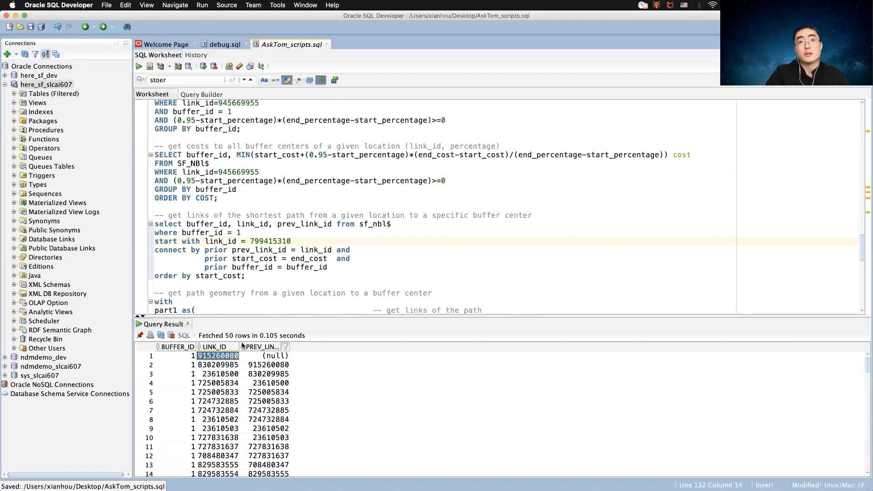
scroll(234, 382, "down", 20)
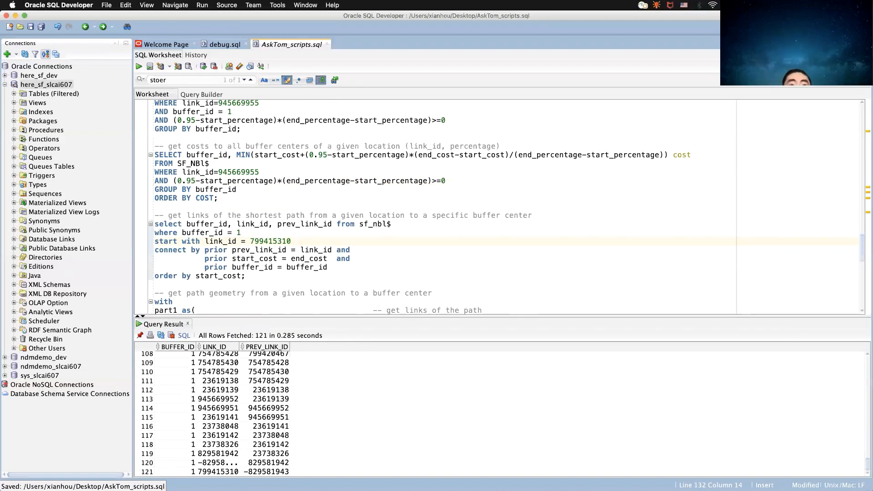
left_click(214, 472)
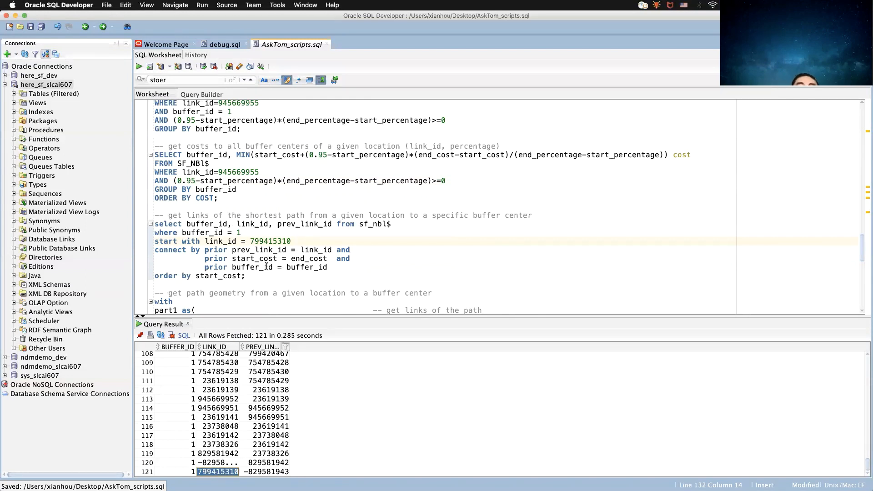
Review and run the SDO_AGGR_CONCAT_LINES query for the path geometry from link_id 799415310 to buffer center 1.
scroll(271, 250, "down", 4)
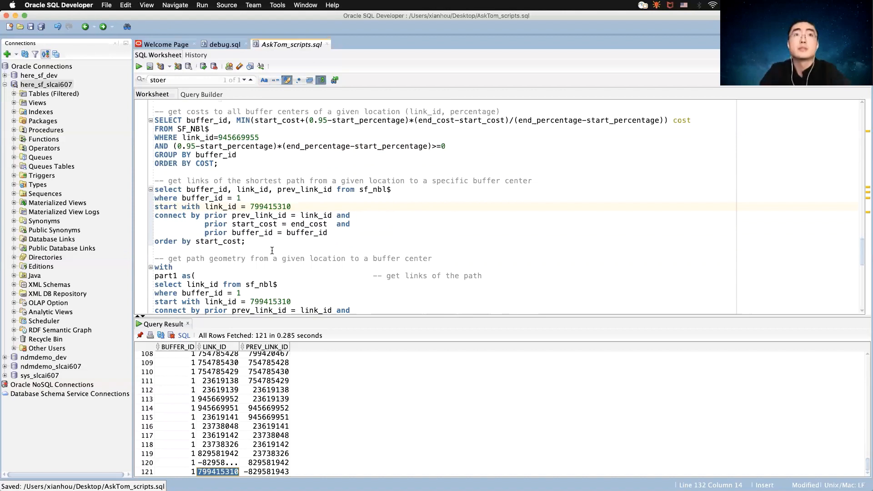
scroll(272, 250, "down", 6)
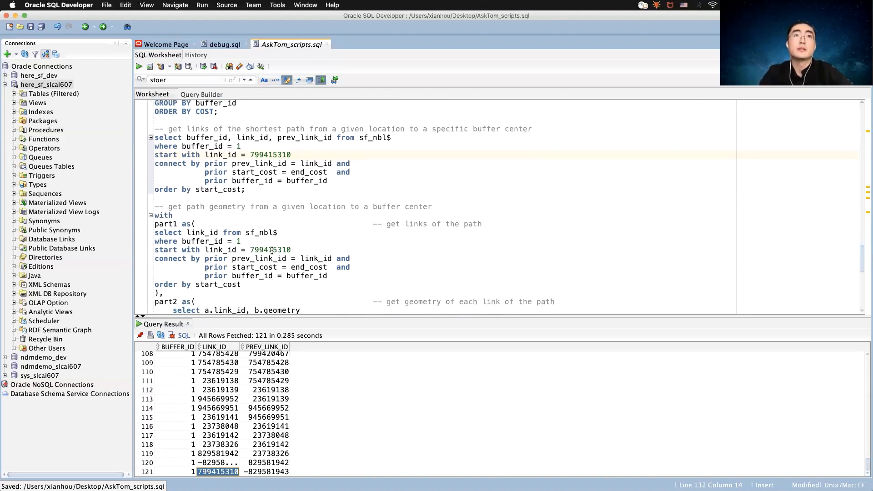
scroll(272, 251, "down", 4)
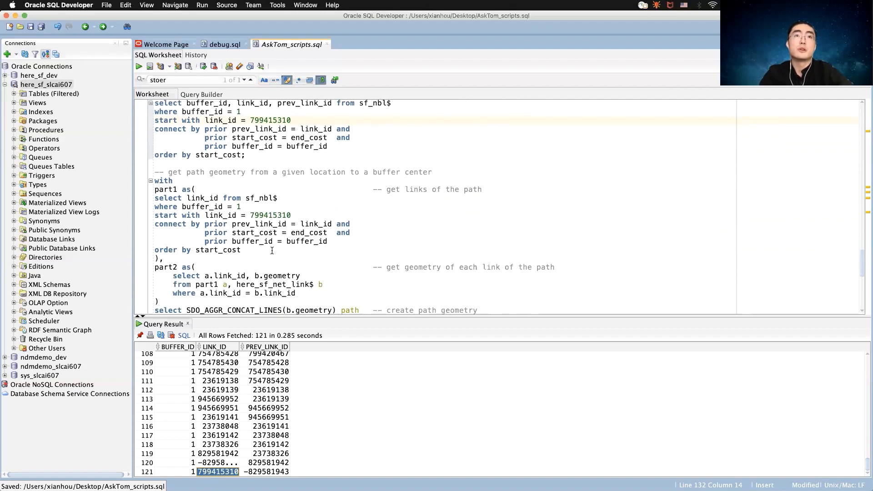
left_click(254, 284)
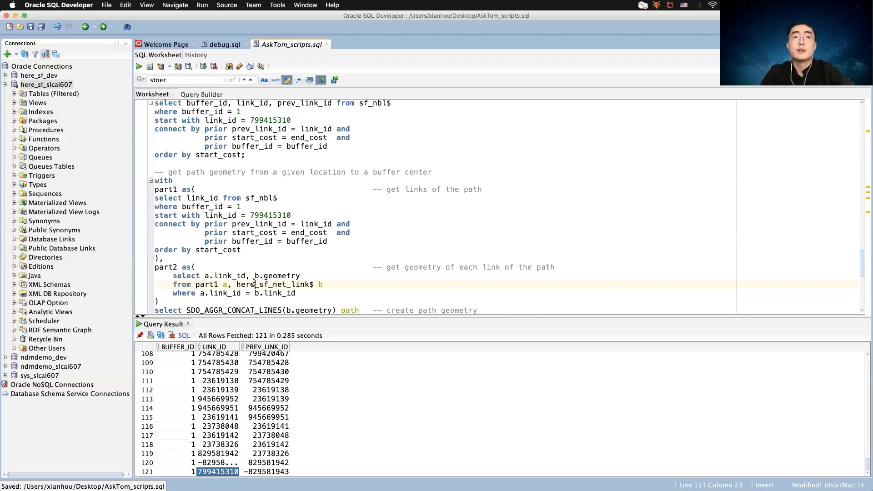
scroll(254, 284, "down", 2)
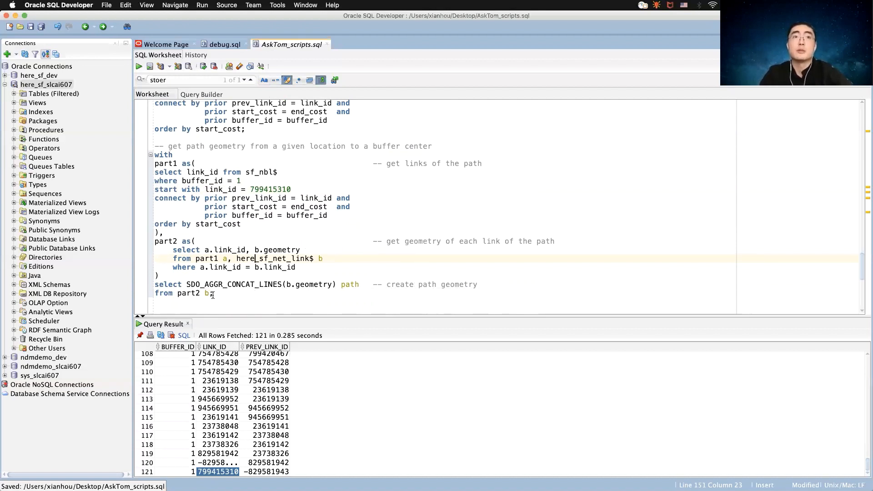
left_click(192, 189)
left_click(139, 67)
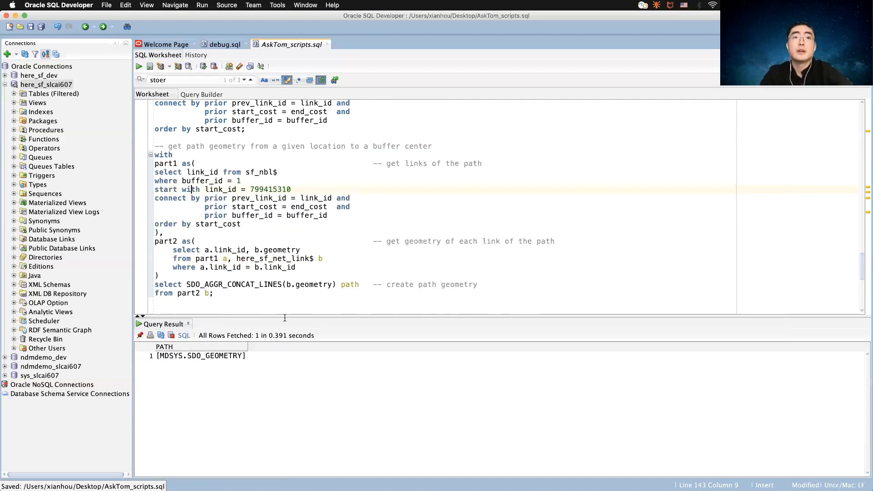
Open the full value of the returned path geometry, look through its coordinates, and close the viewer.
left_click(239, 355)
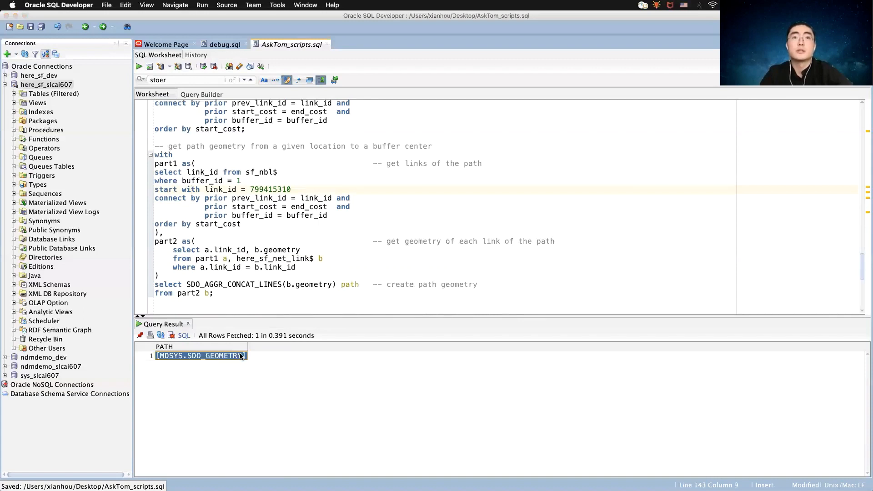
left_click(242, 356)
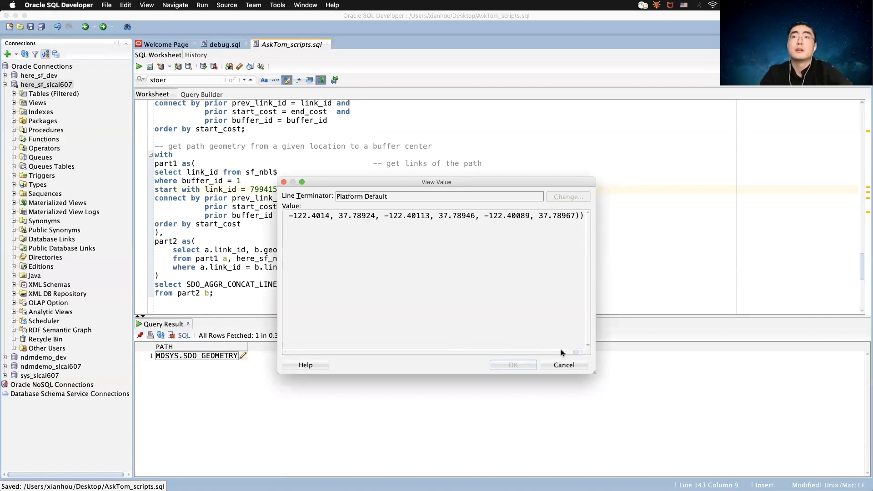
left_click_drag(561, 353, 314, 339)
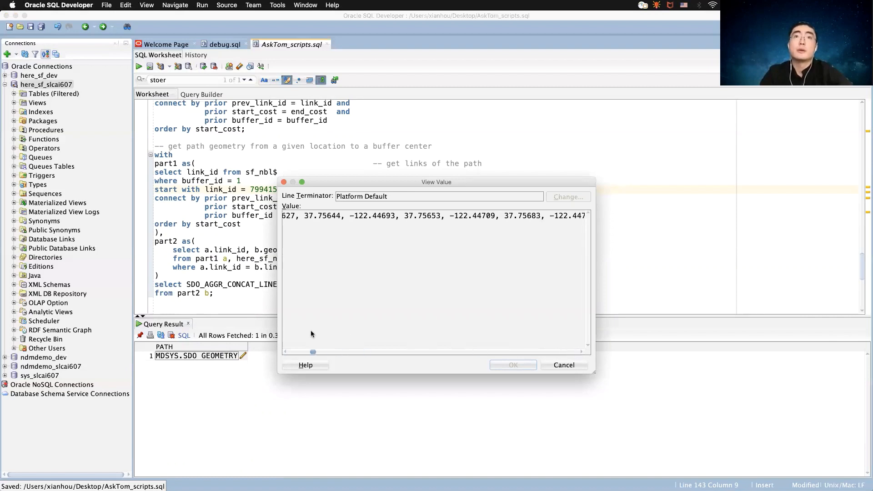
left_click(283, 183)
Run the sdo_util.getvertices query listing the path geometry's x, y and id for buffer 1 and link_id 799415310, ordered by id.
scroll(282, 181, "down", 5)
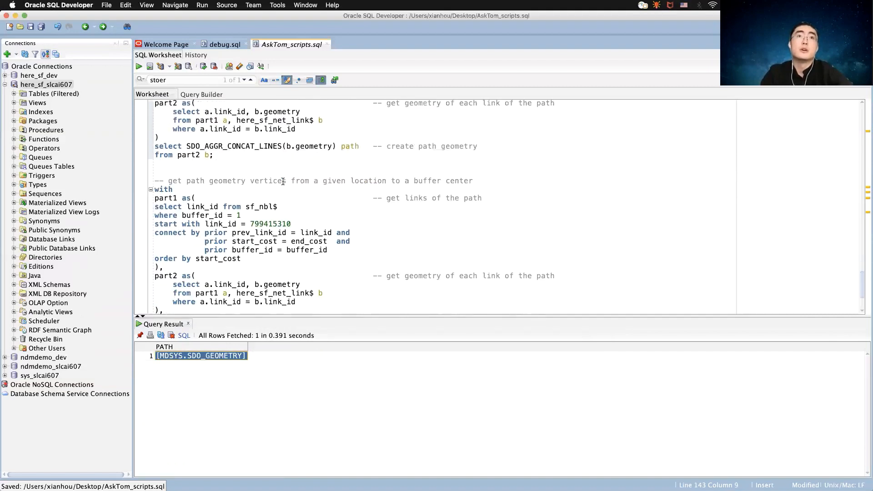
scroll(281, 274, "down", 3)
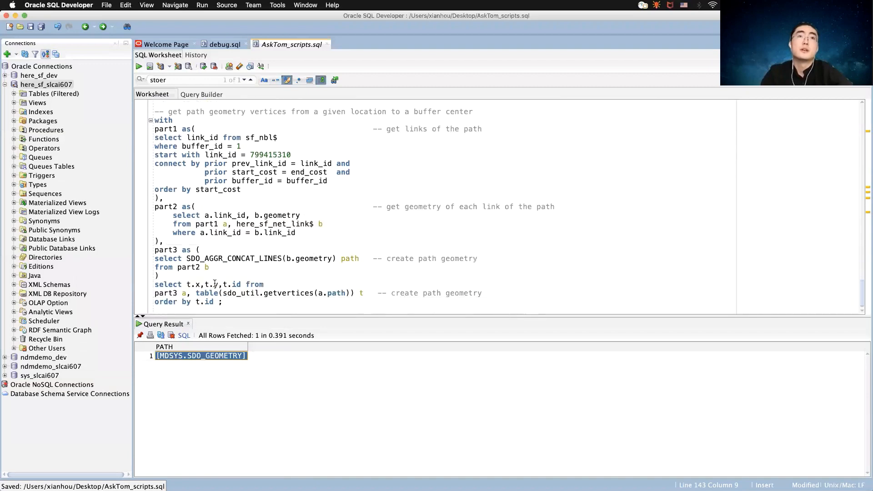
left_click(215, 284)
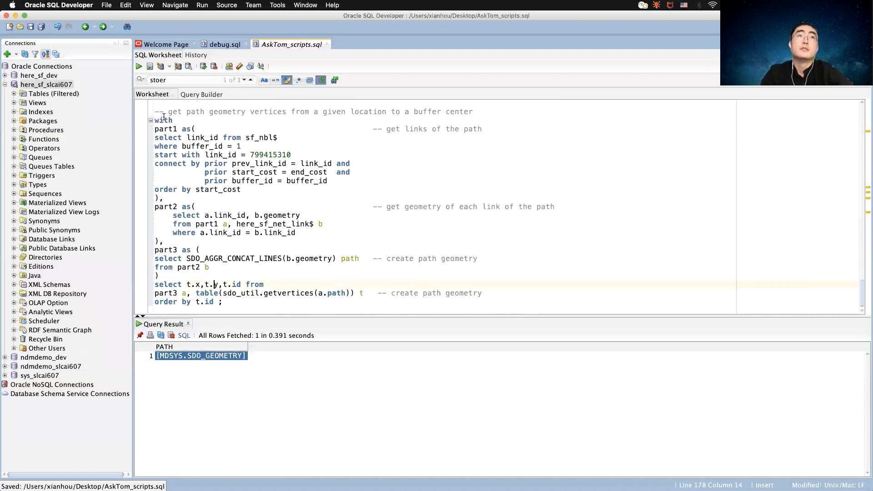
left_click(139, 67)
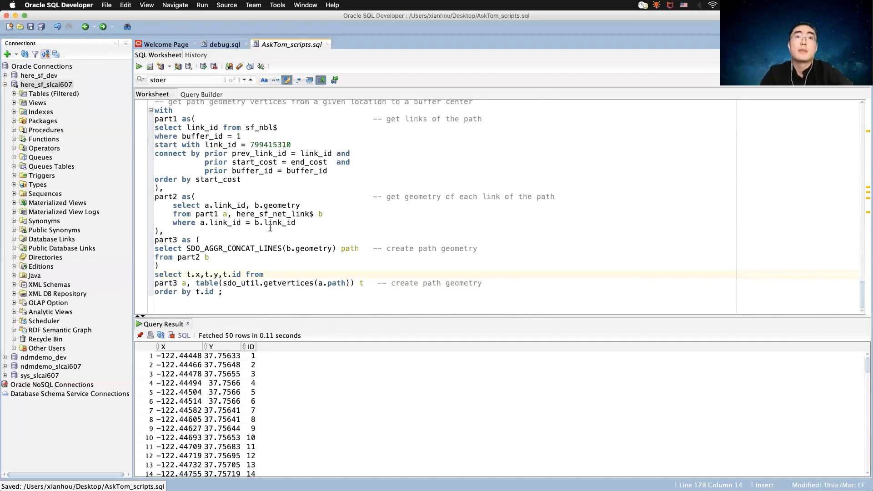